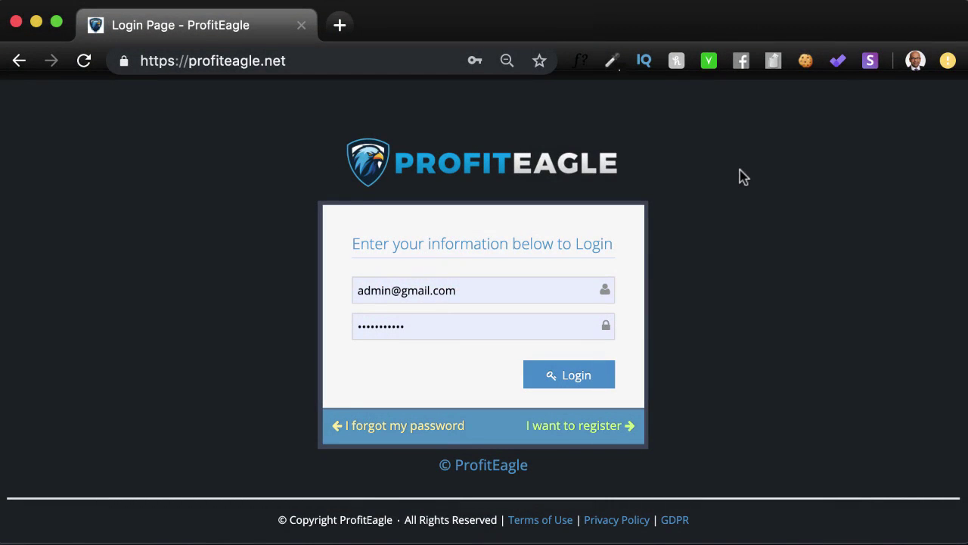
Submit the prefilled admin email and password on the ProfitEagle login page.
left_click(559, 380)
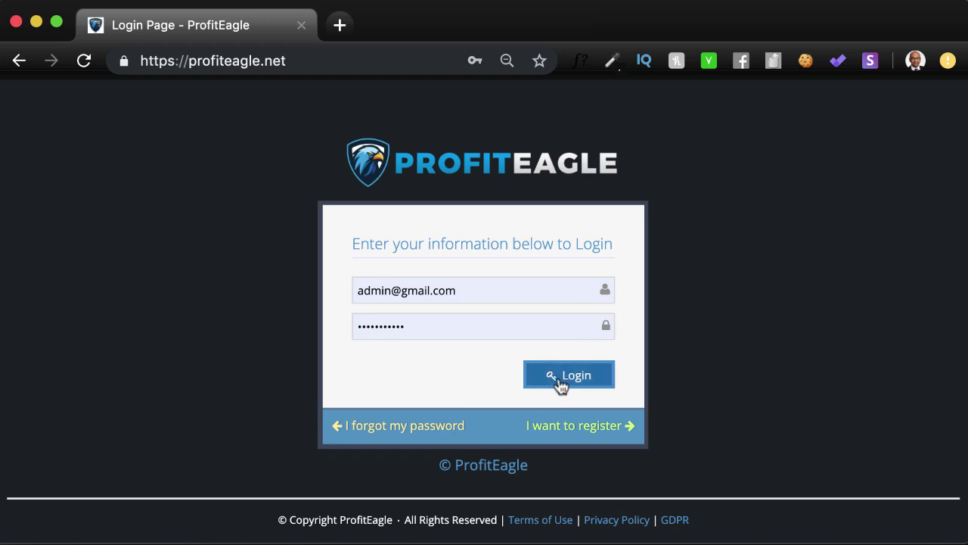
left_click(380, 315)
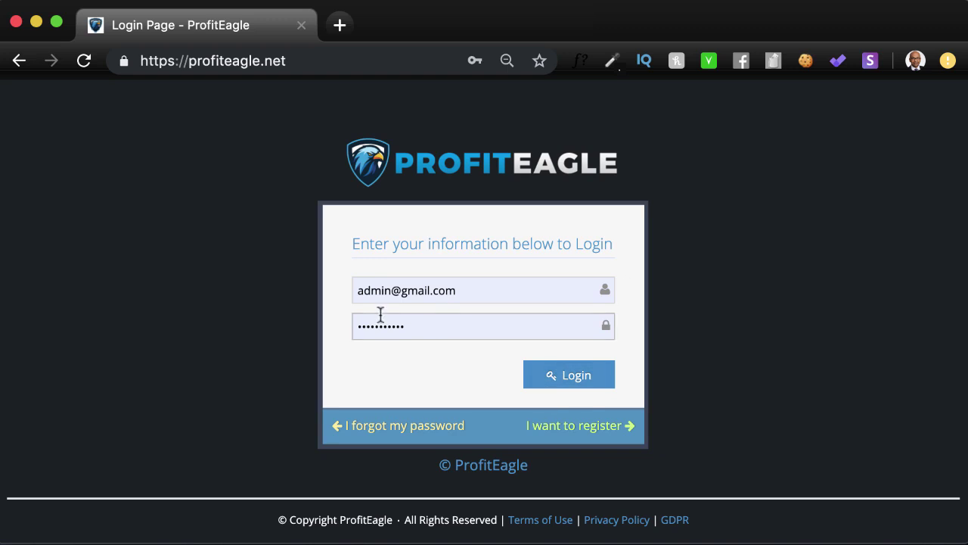
Sign in, then scroll the dashboard's Product Status table down to the 30th Product and back up.
left_click(581, 384)
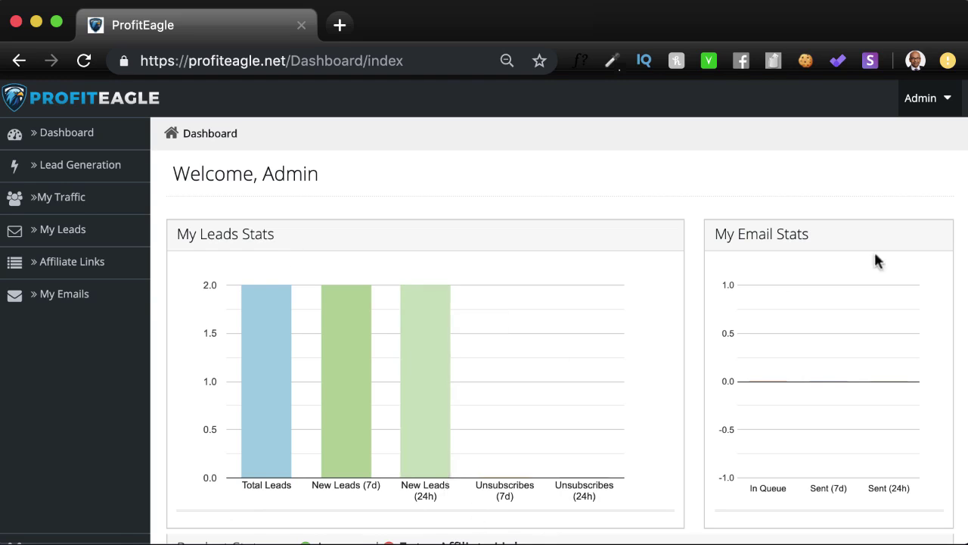
mouse_move(444, 352)
scroll(538, 375, "down", 5)
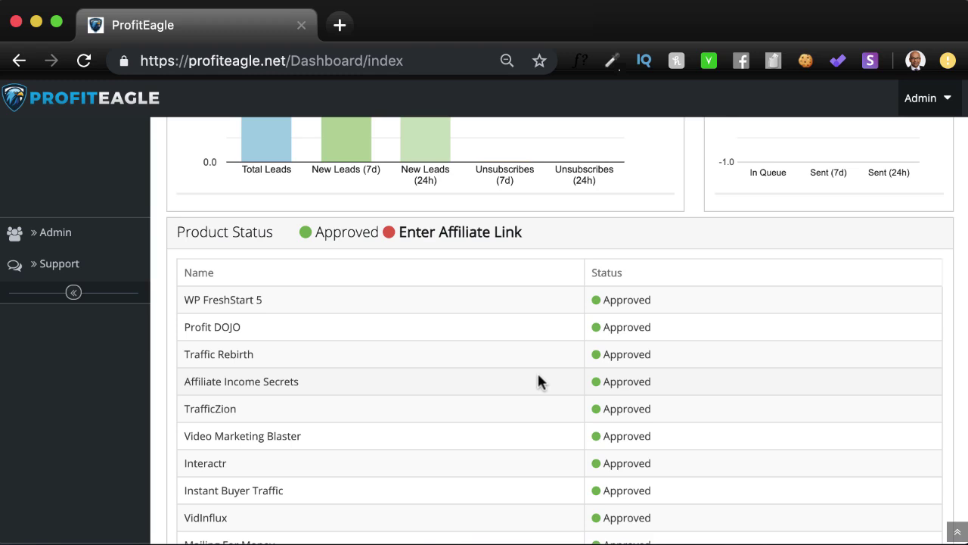
scroll(537, 381, "down", 5)
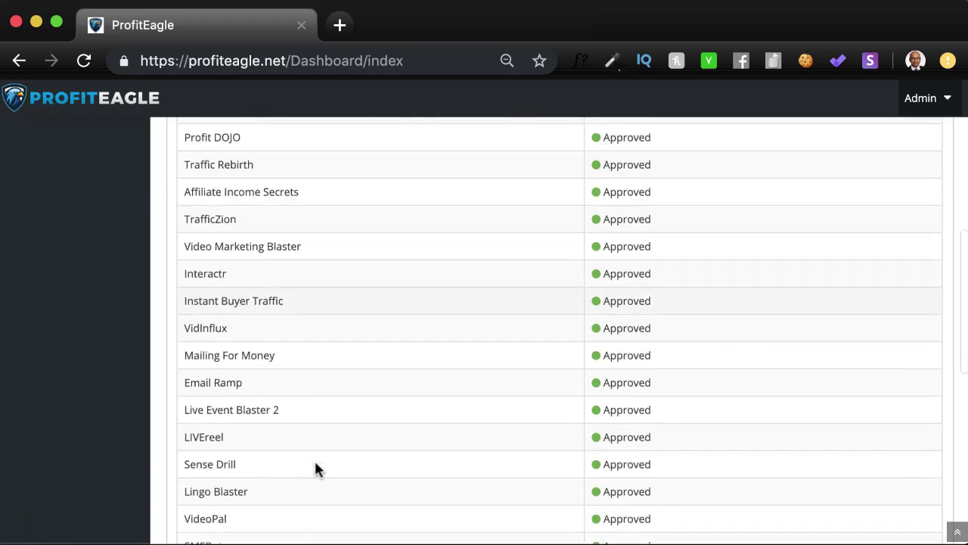
scroll(313, 458, "up", 4)
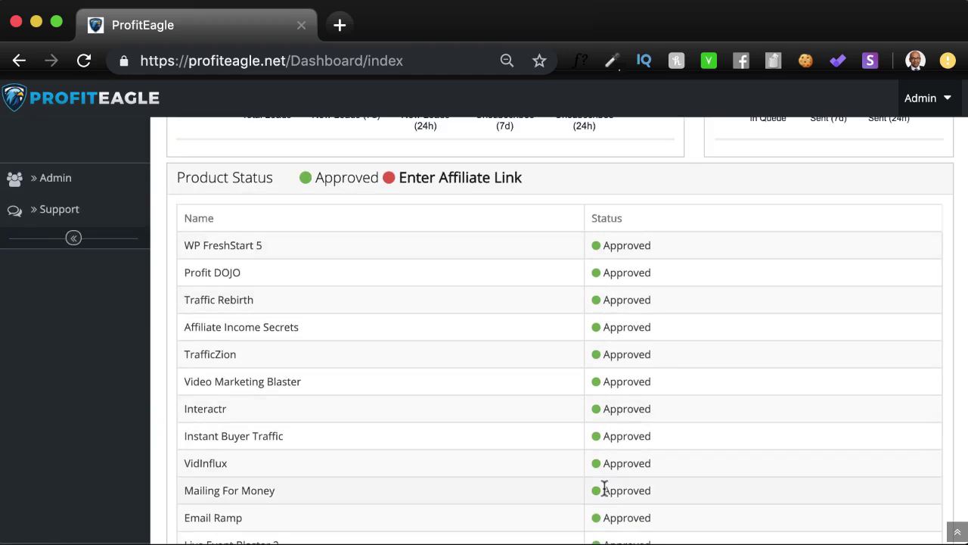
scroll(359, 385, "up", 3)
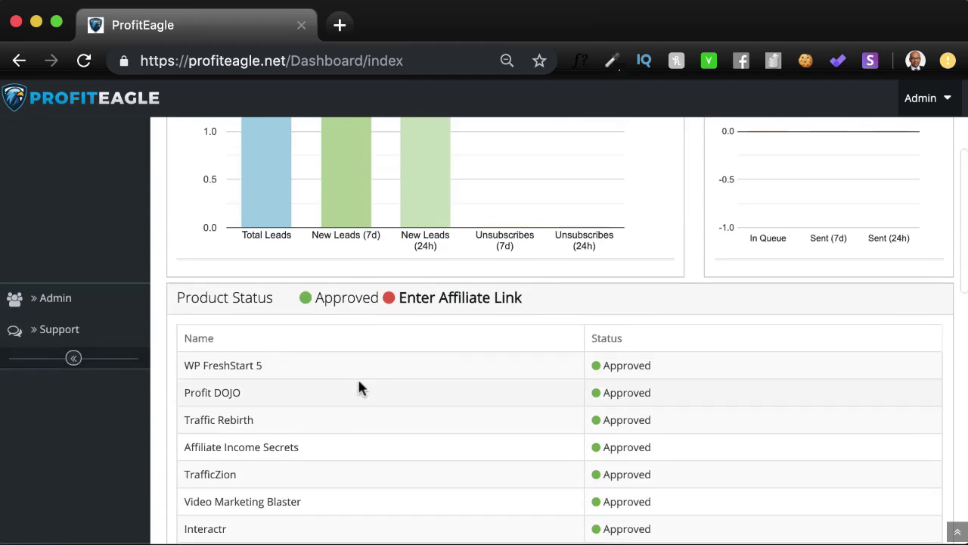
scroll(490, 387, "down", 10)
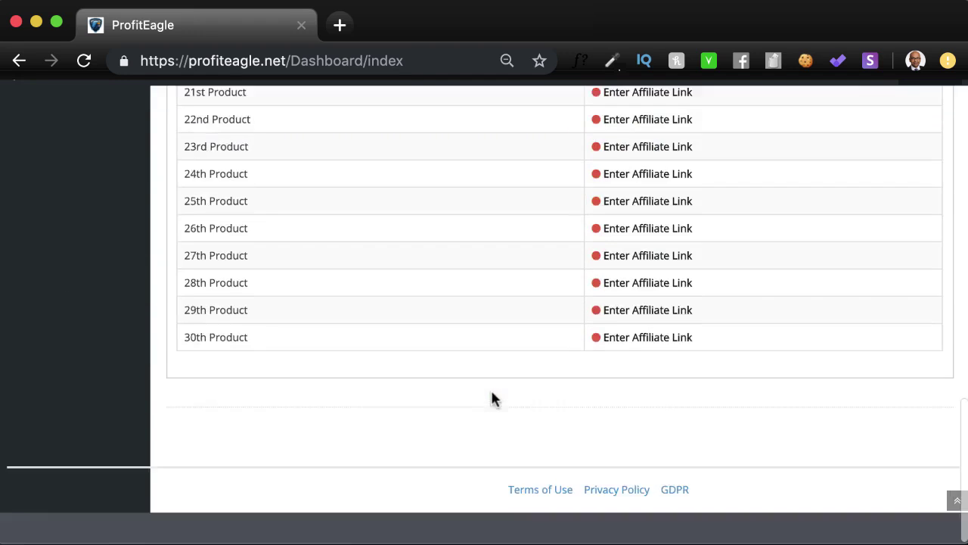
scroll(502, 250, "up", 15)
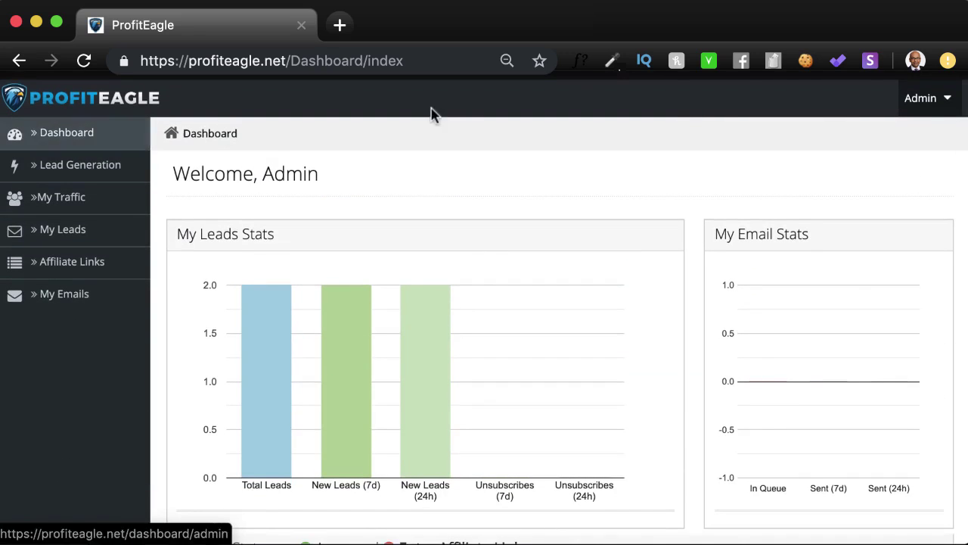
View My Profile from the Admin menu, then go to Email & Other Settings.
left_click(949, 101)
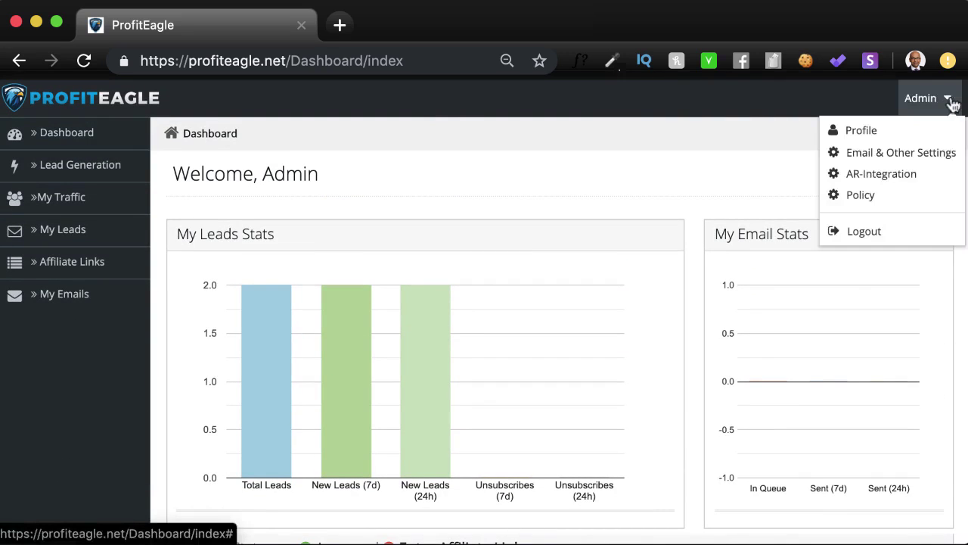
left_click(892, 130)
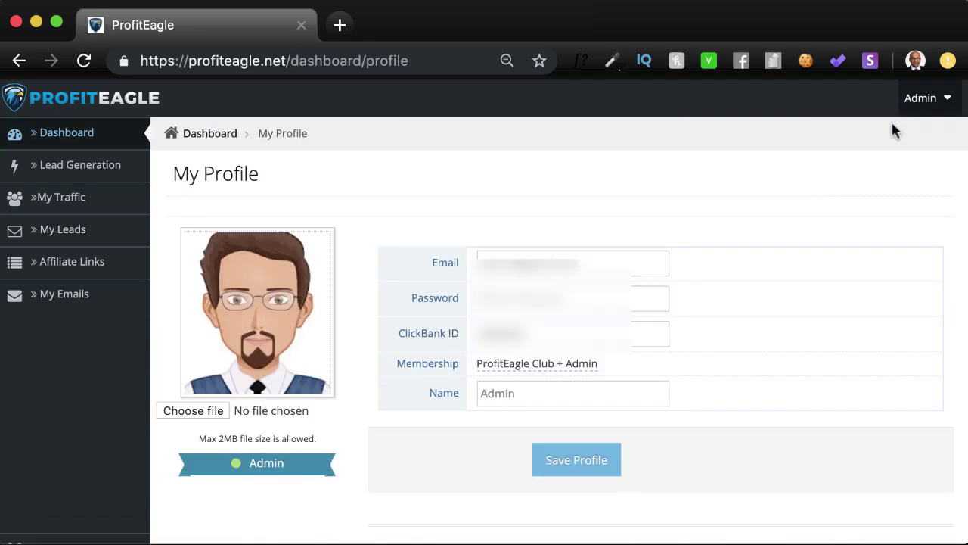
left_click(936, 112)
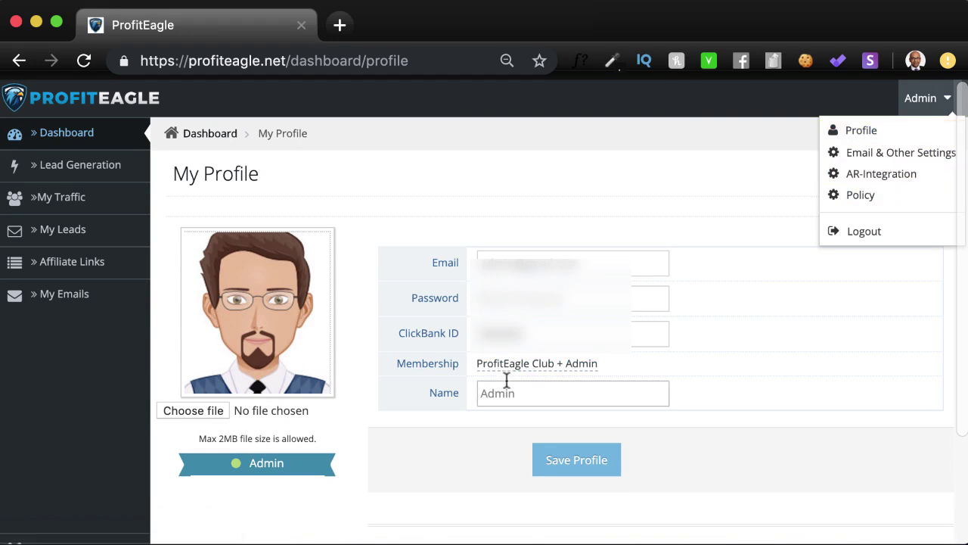
left_click(889, 152)
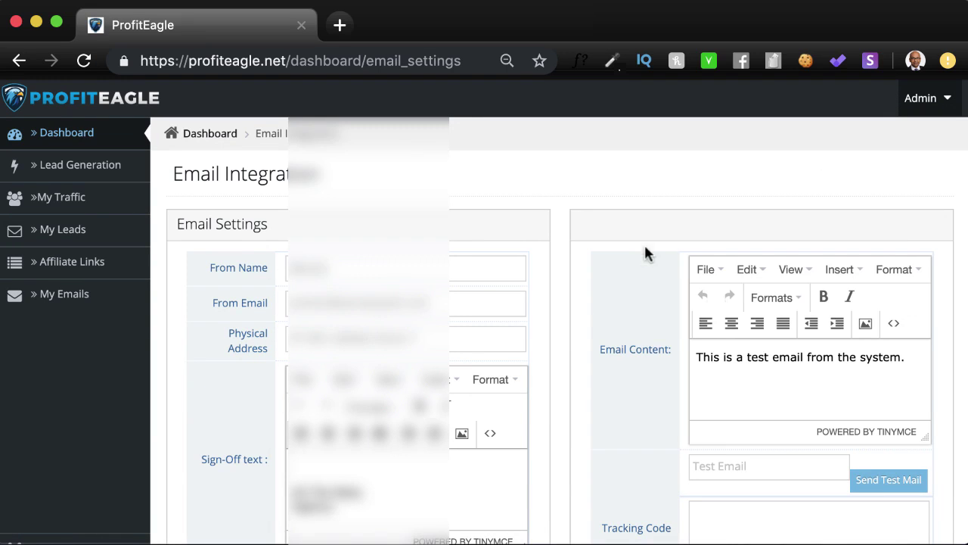
left_click(944, 100)
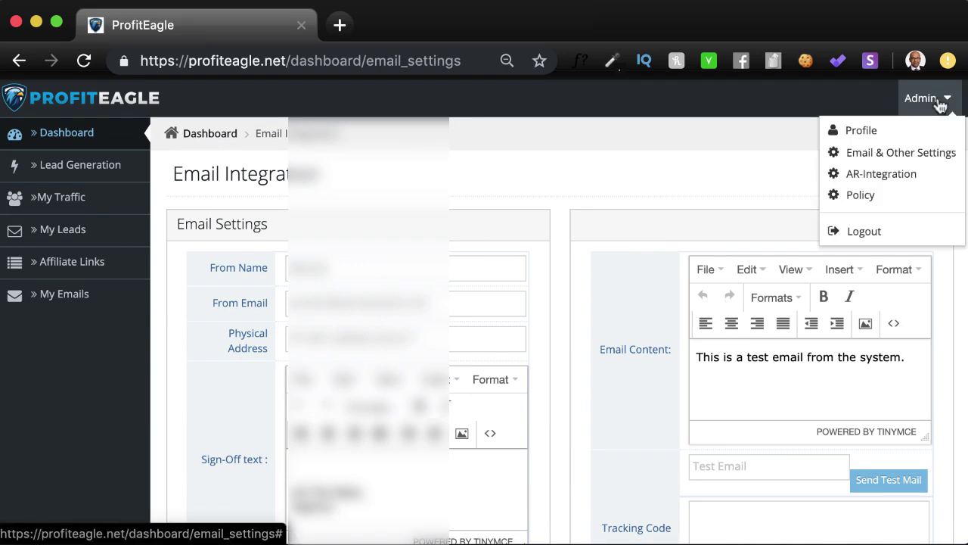
left_click(617, 198)
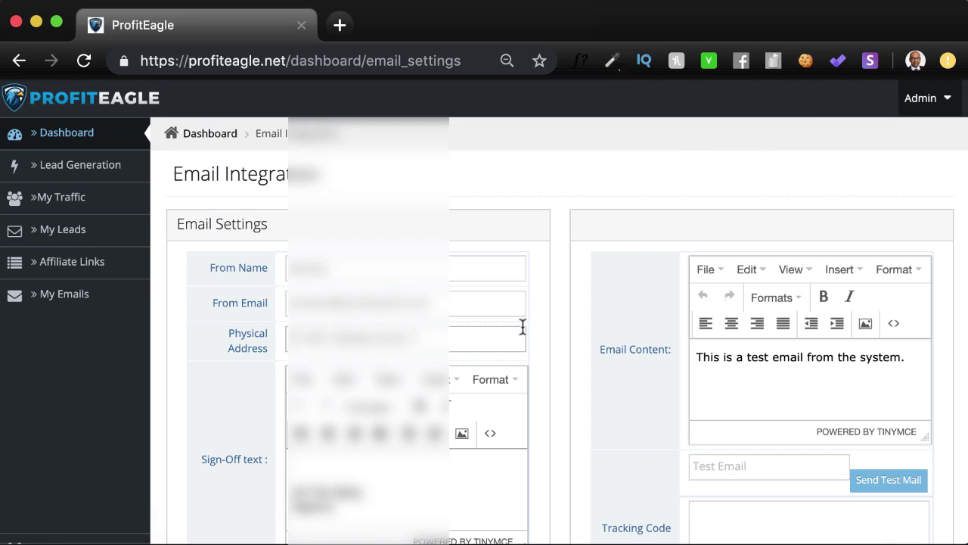
scroll(520, 326, "down", 3)
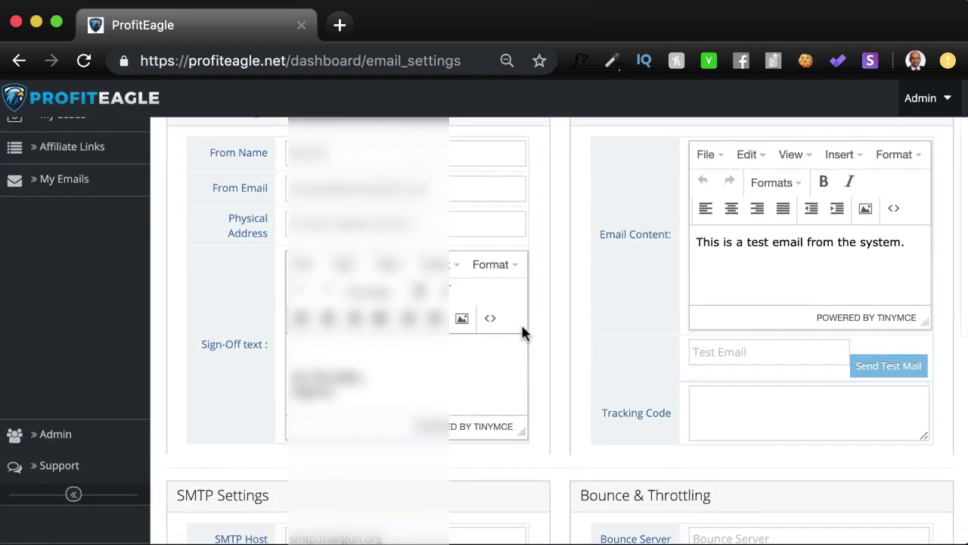
scroll(521, 330, "up", 2)
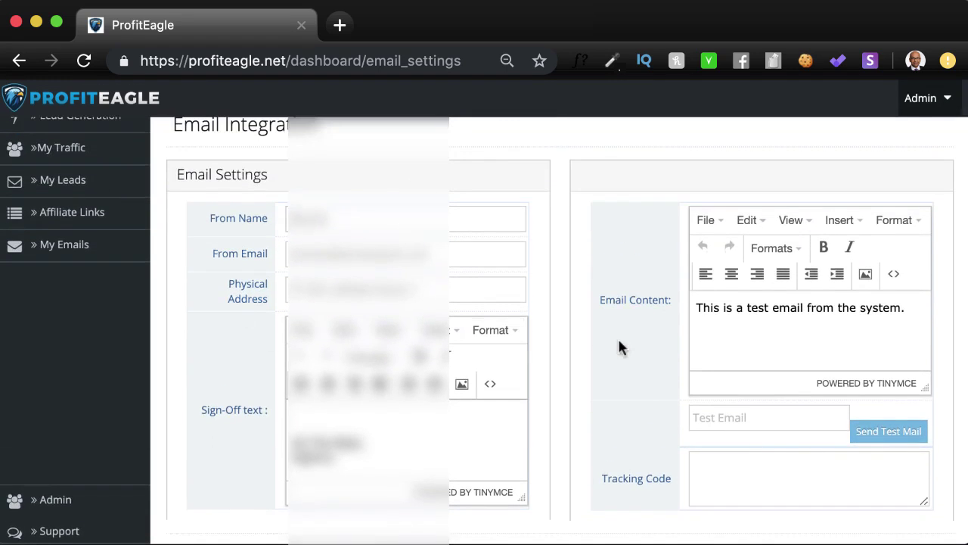
scroll(619, 330, "down", 1)
scroll(679, 408, "down", 3)
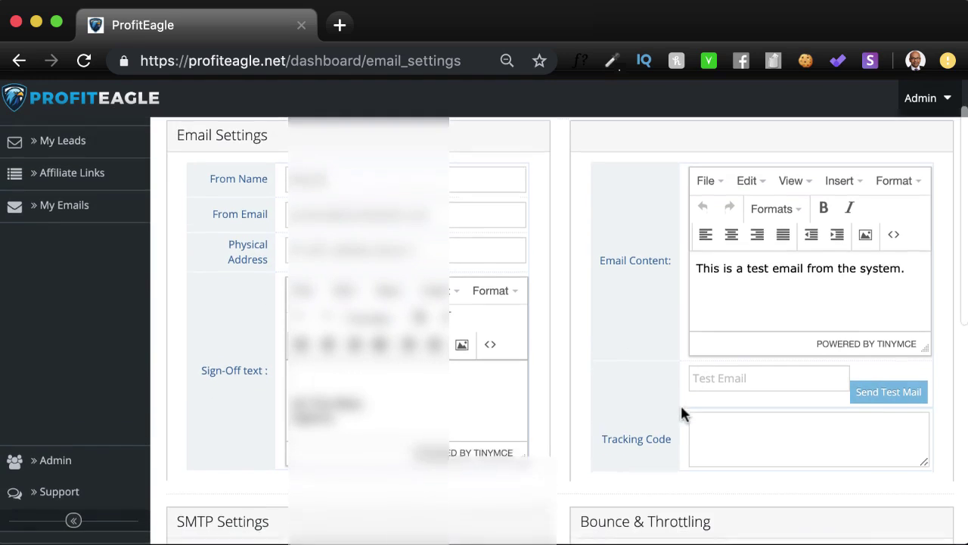
scroll(681, 408, "up", 4)
scroll(681, 407, "up", 2)
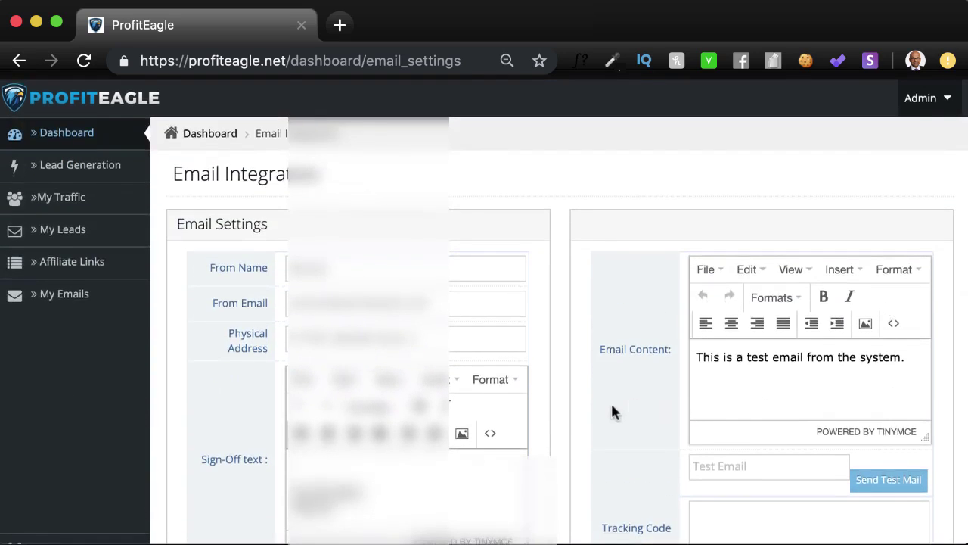
scroll(612, 409, "down", 10)
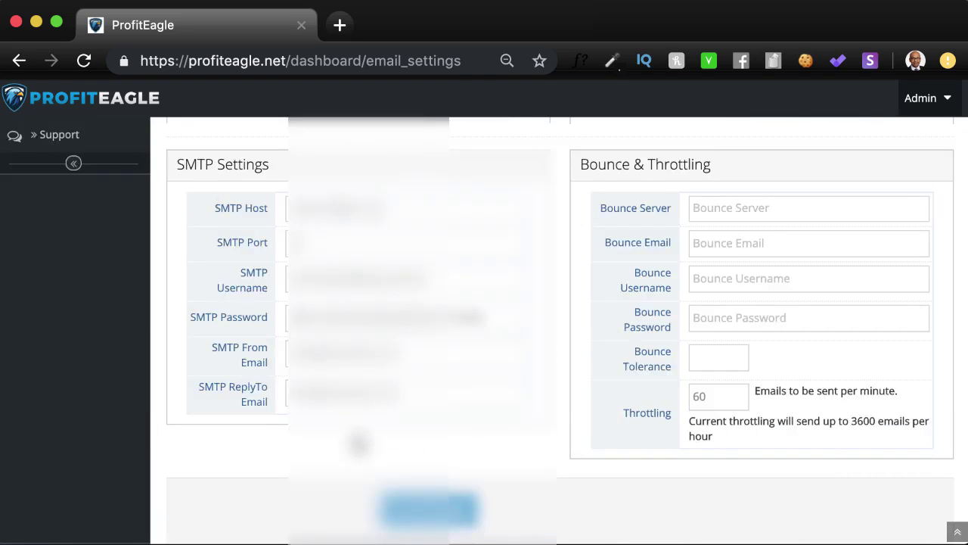
scroll(358, 444, "up", 9)
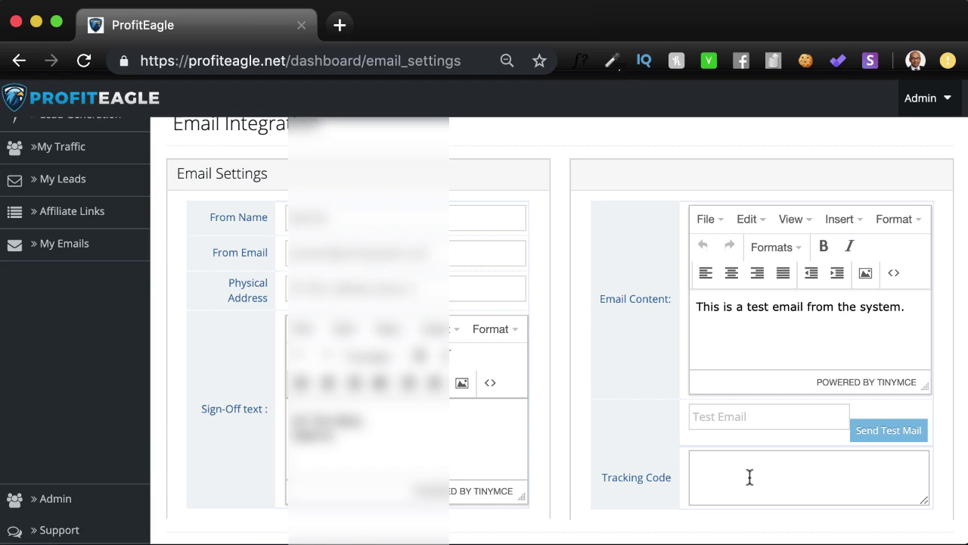
scroll(750, 476, "up", 2)
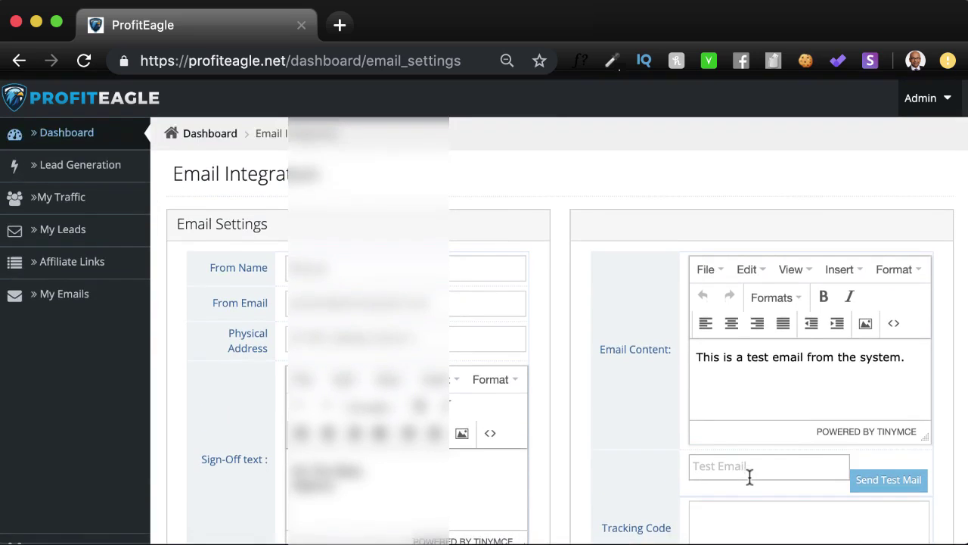
View the AR-Integration settings with MailChimp, then switch to the Lead Generation Lead Magnets page.
left_click(944, 101)
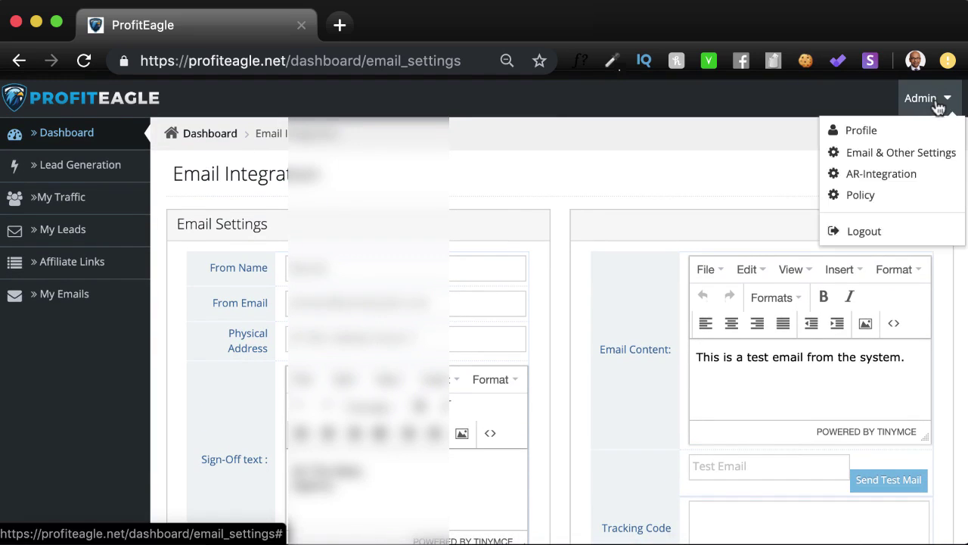
left_click(921, 176)
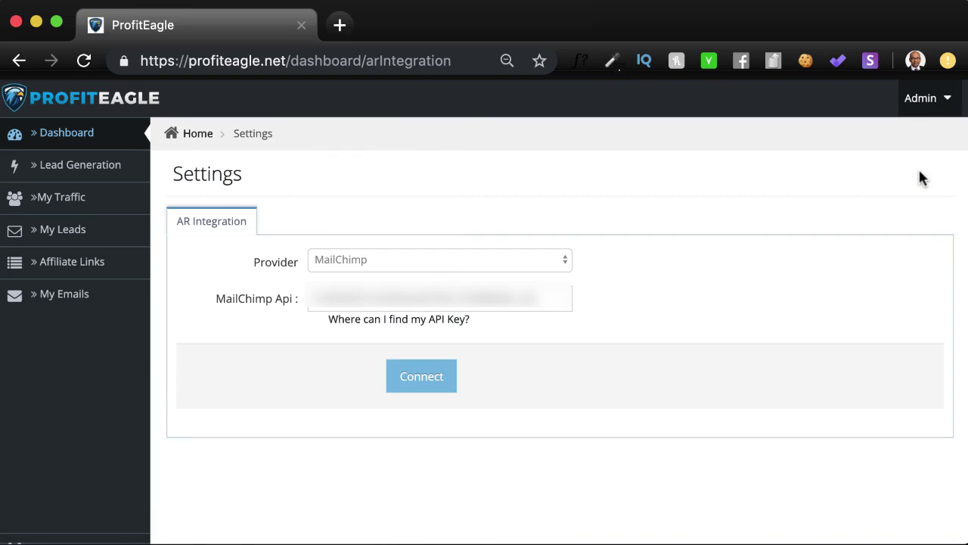
left_click(929, 100)
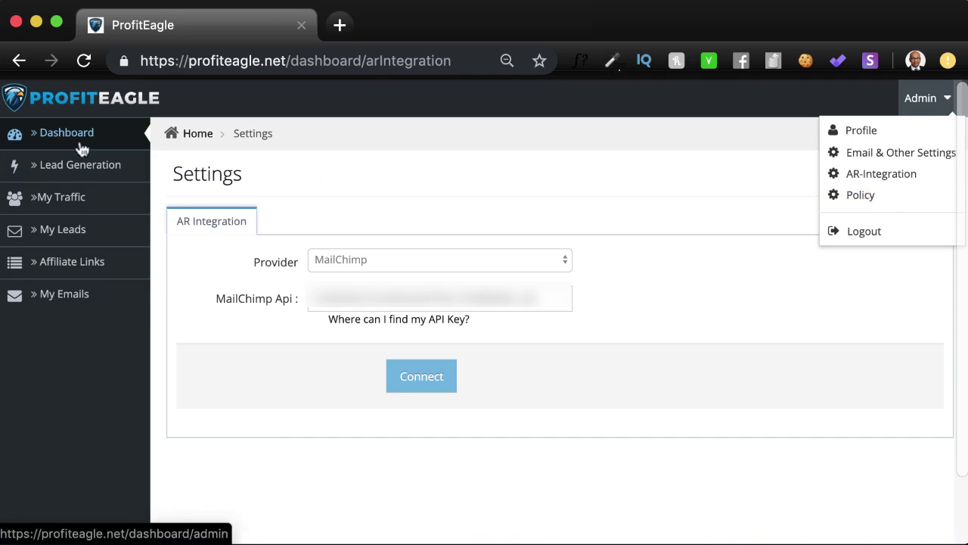
left_click(60, 165)
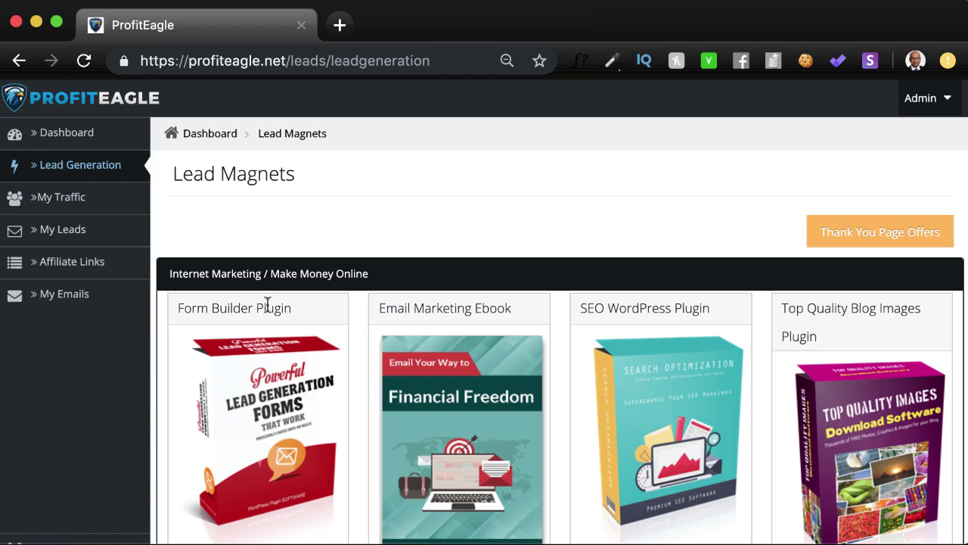
scroll(267, 304, "down", 12)
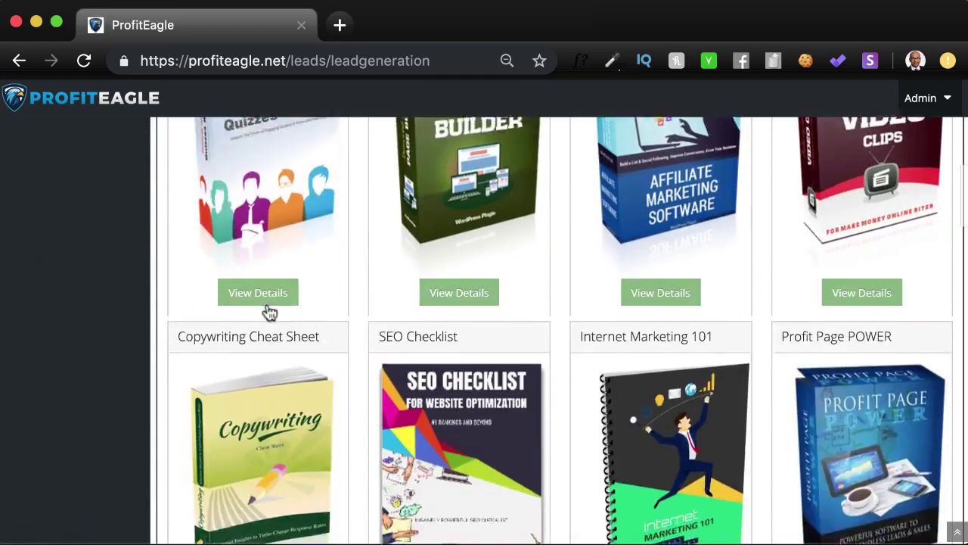
scroll(270, 312, "down", 16)
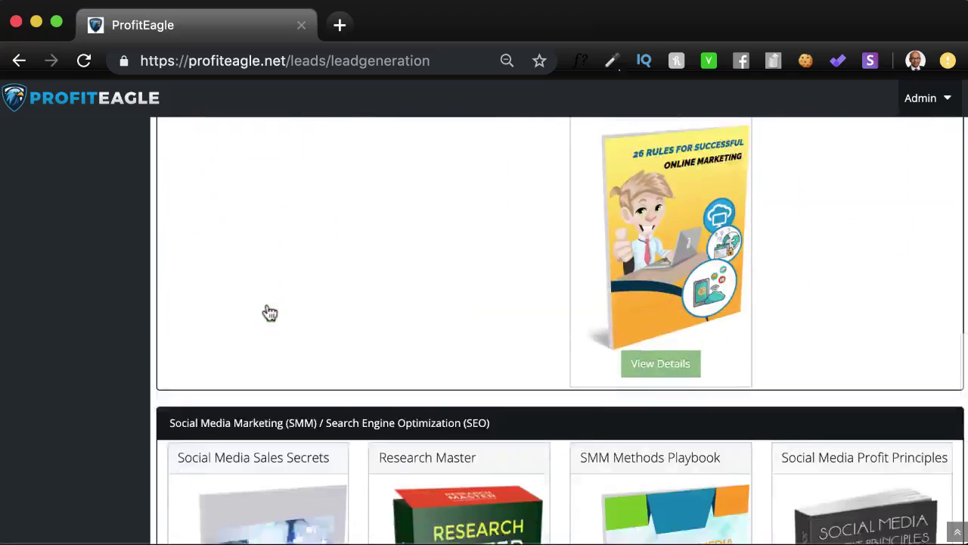
scroll(270, 312, "down", 12)
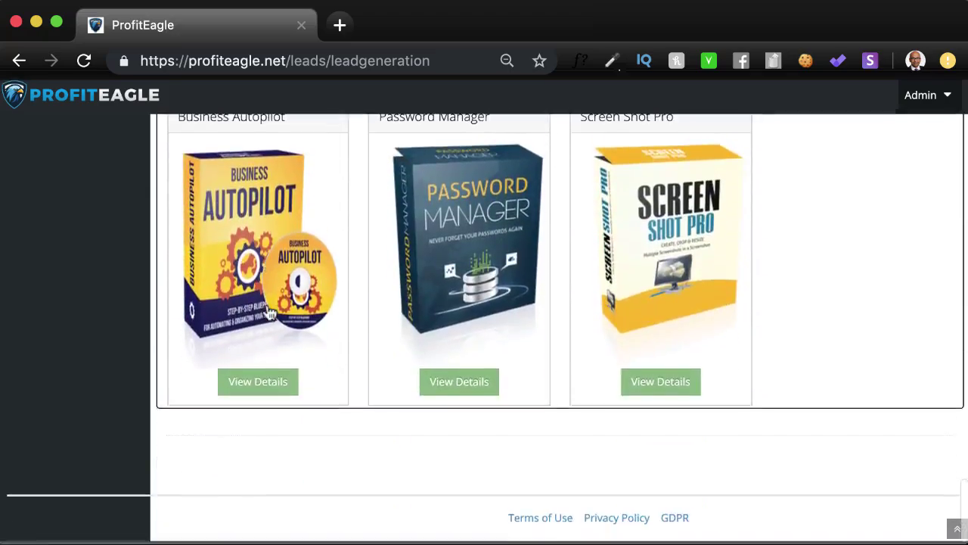
scroll(270, 312, "up", 15)
scroll(270, 312, "up", 15)
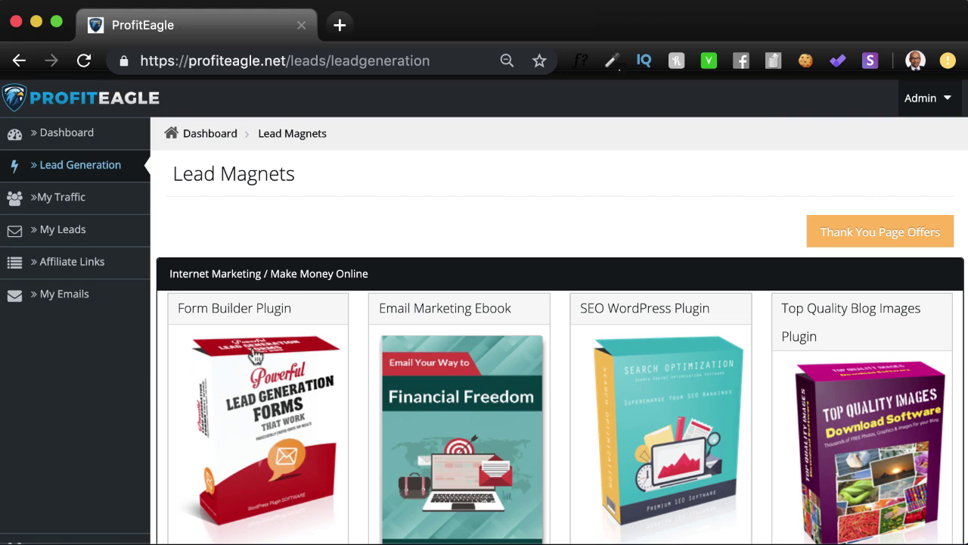
scroll(256, 355, "down", 3)
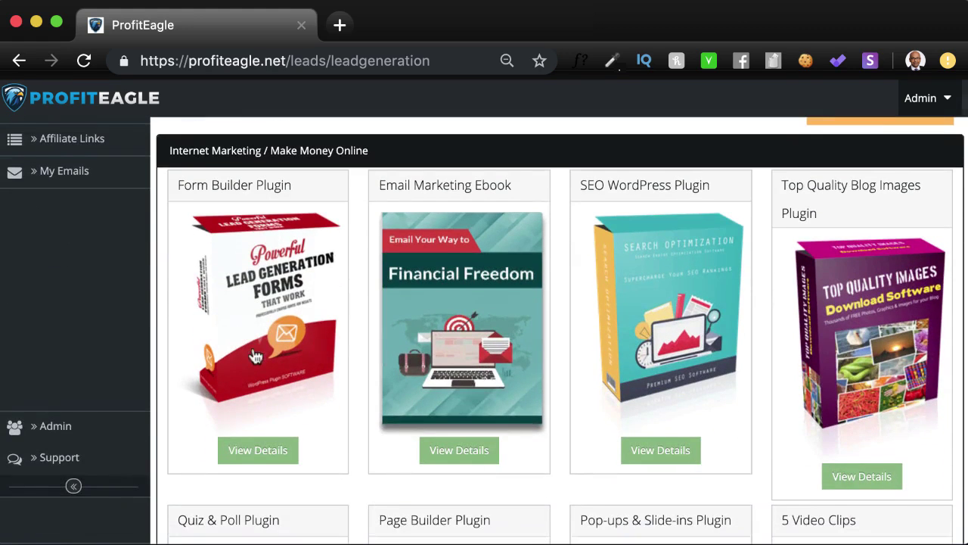
Open the Form Builder Plugin details and copy its Personalized Landing Page URL.
left_click(261, 454)
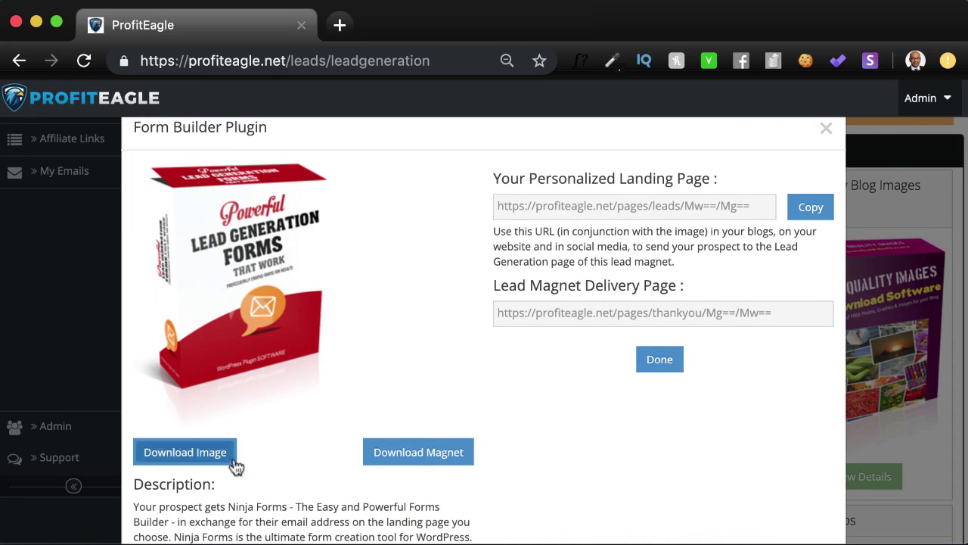
scroll(323, 508, "down", 3)
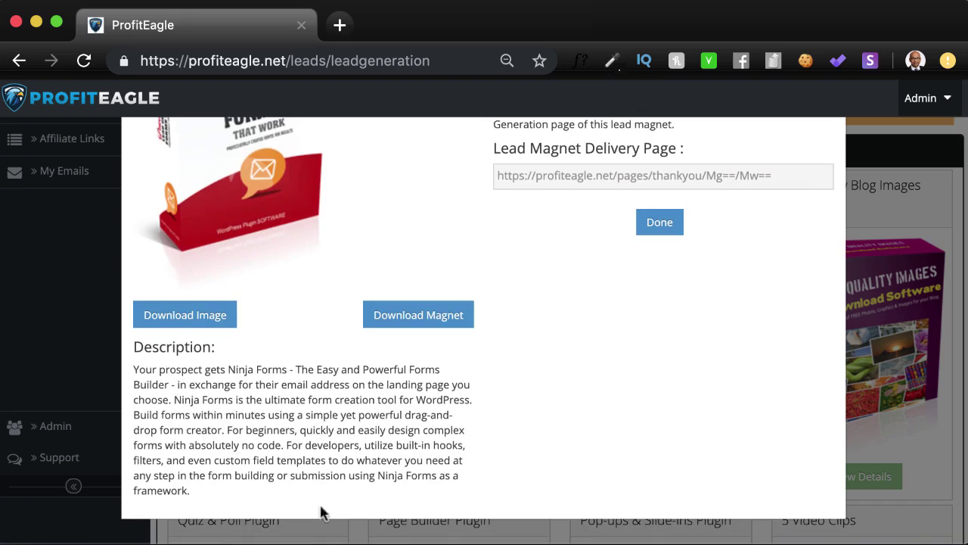
scroll(324, 512, "up", 5)
left_click(810, 207)
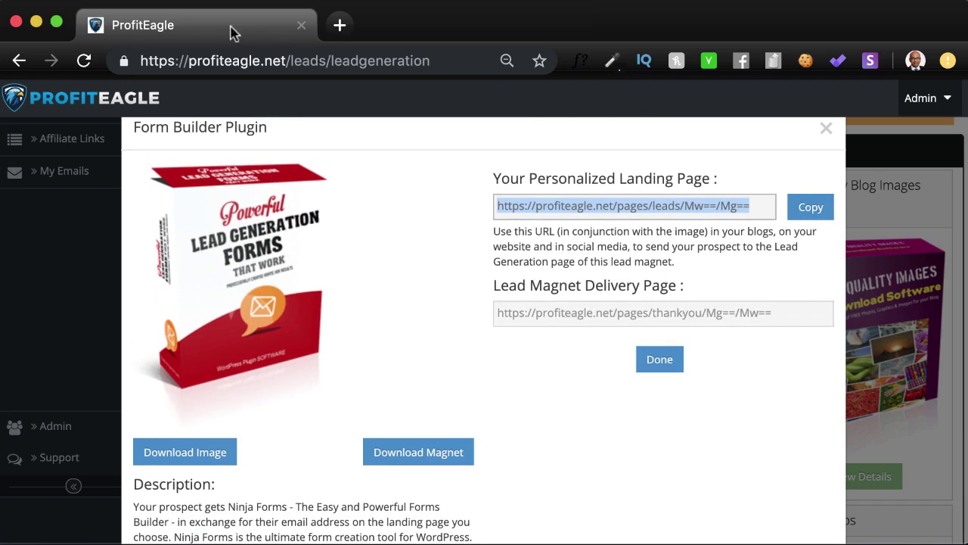
Load the copied Form Builder Plugin landing page URL in a new browser tab.
left_click(340, 25)
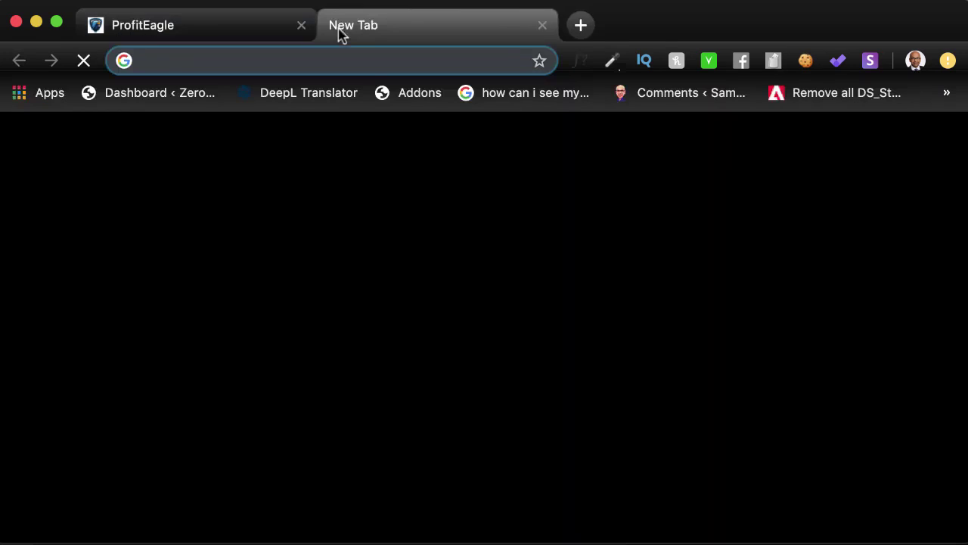
key("super+v")
key("Return")
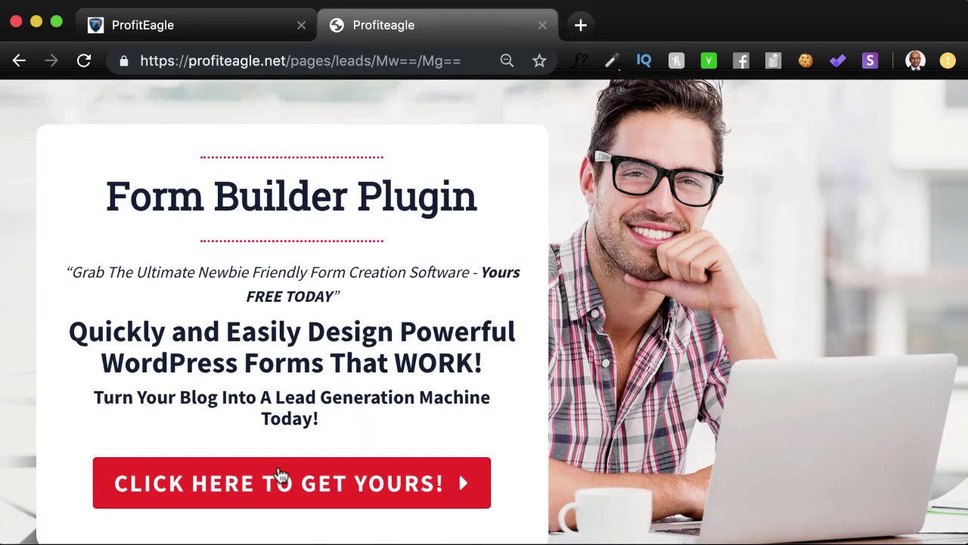
Opt in with a saved email through CLICK HERE TO GET YOURS! and YES, I Deserve This!
left_click(281, 484)
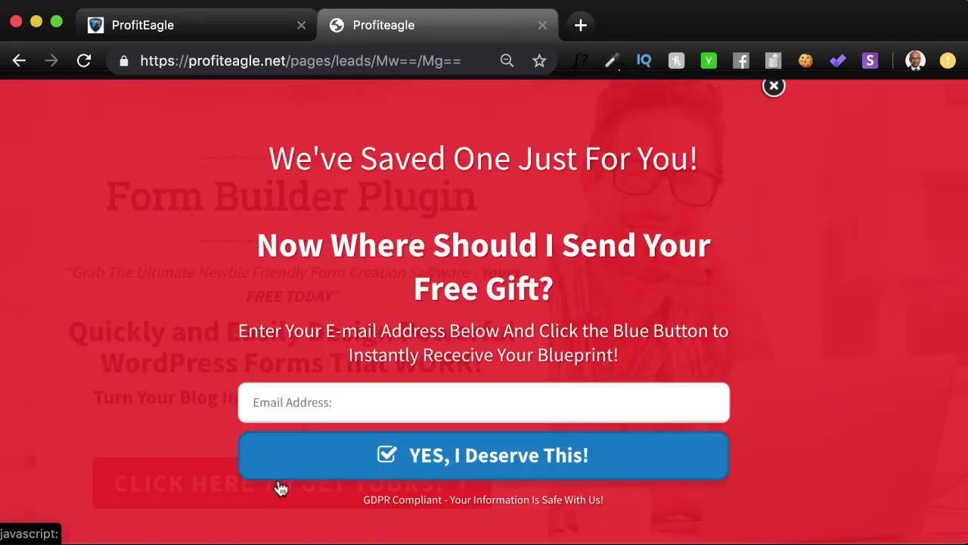
left_click(307, 434)
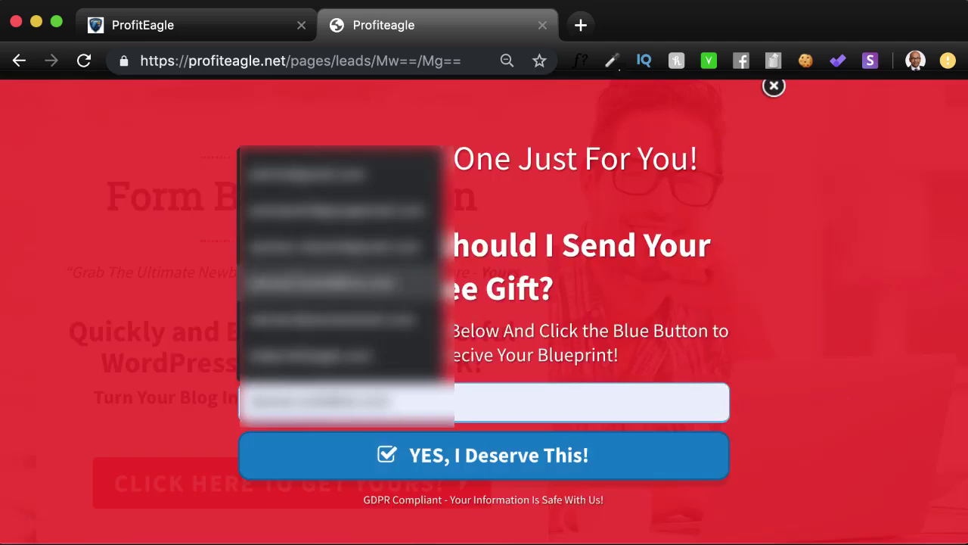
left_click(299, 243)
left_click(502, 466)
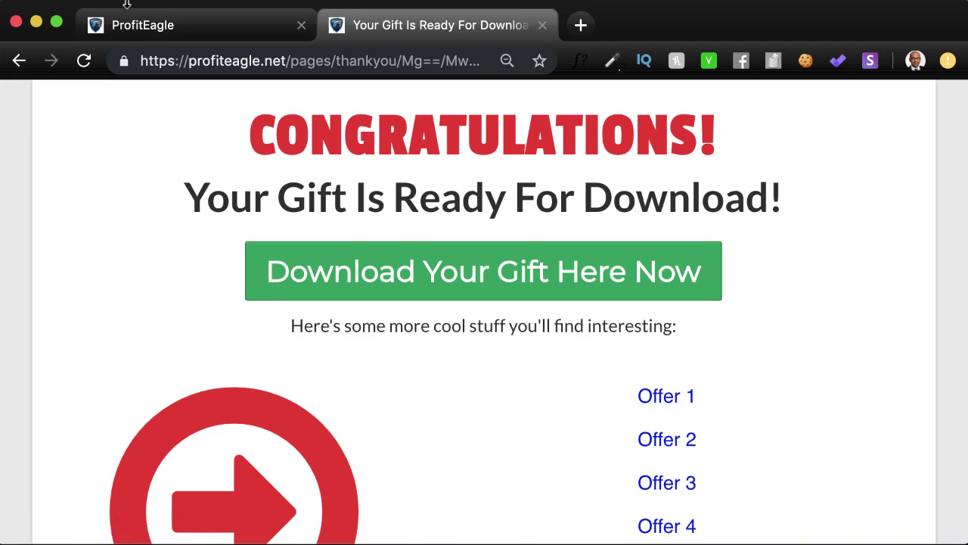
Back in ProfitEagle, close the plugin details and review the Thank You Page Offers settings.
left_click(151, 32)
left_click(825, 129)
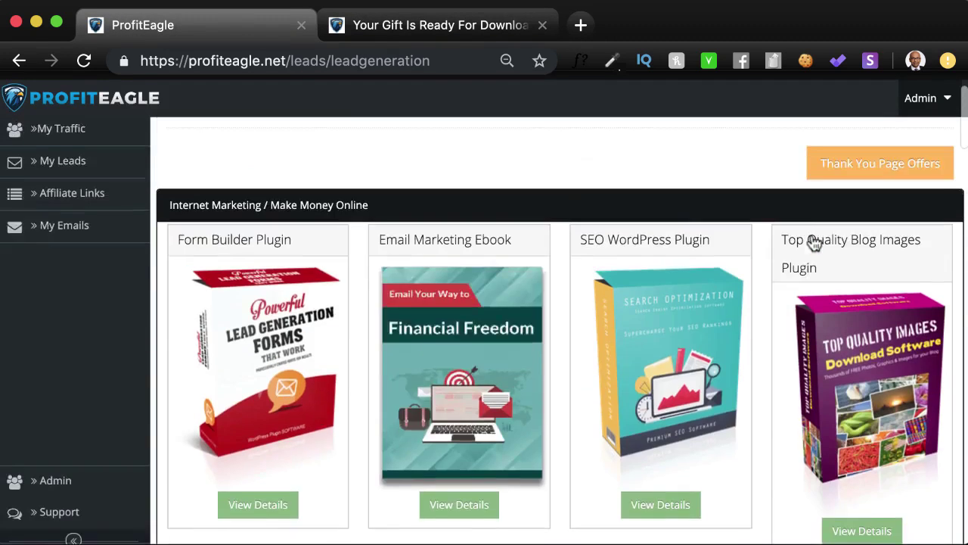
left_click(864, 236)
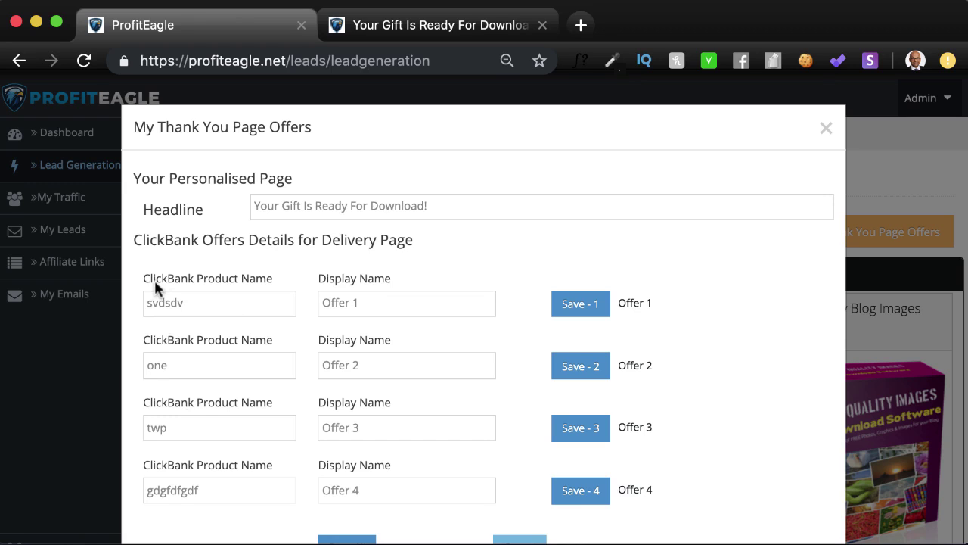
left_click(827, 132)
Compare against the Your Gift download page's offers, then return to the Lead Magnets tab.
left_click(416, 25)
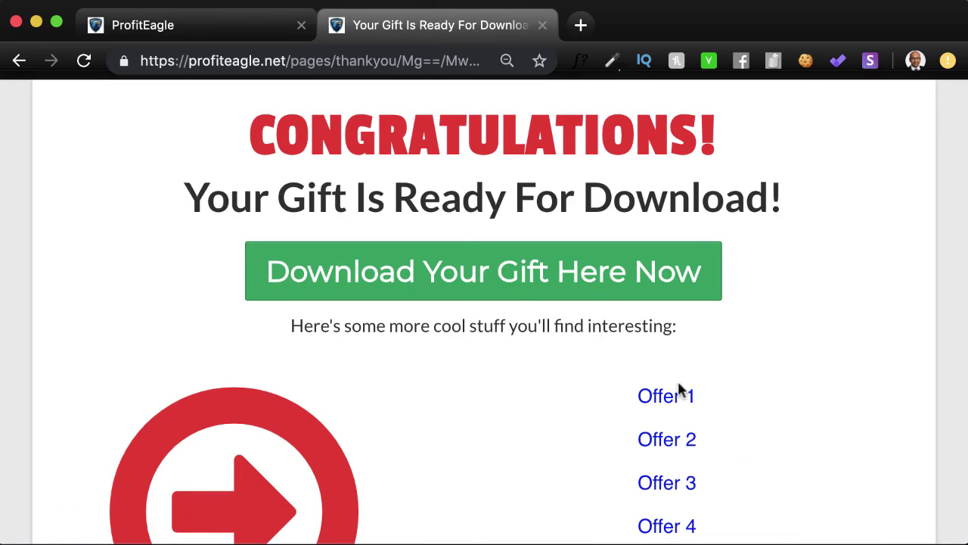
scroll(422, 492, "down", 3)
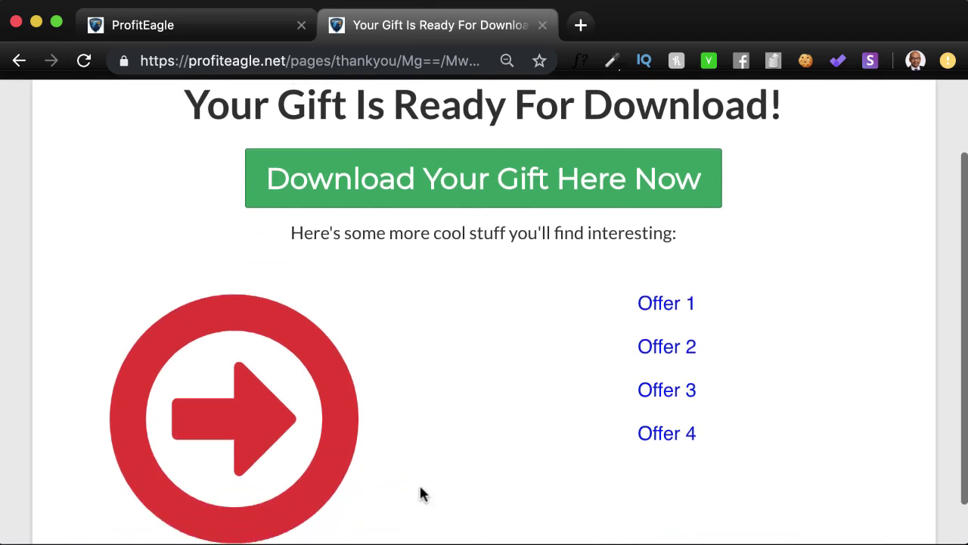
scroll(422, 492, "up", 3)
left_click(165, 24)
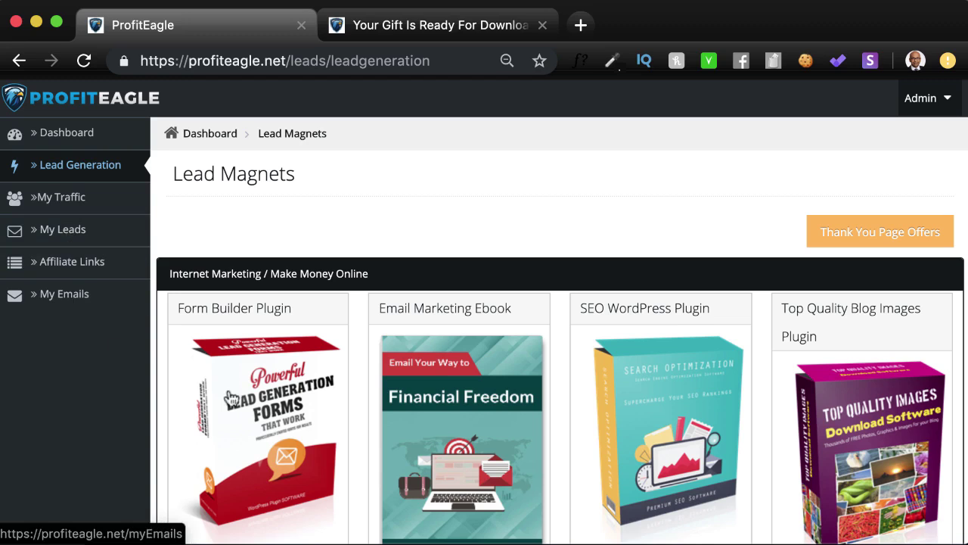
Reopen Form Builder Plugin's View Details, copy the landing page link, and close the dialog.
scroll(226, 394, "down", 5)
left_click(249, 369)
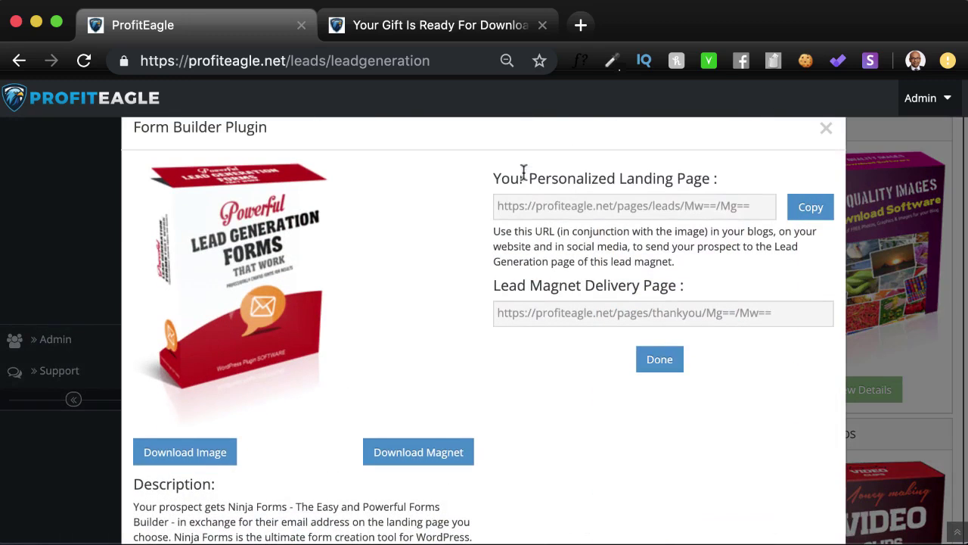
left_click(811, 207)
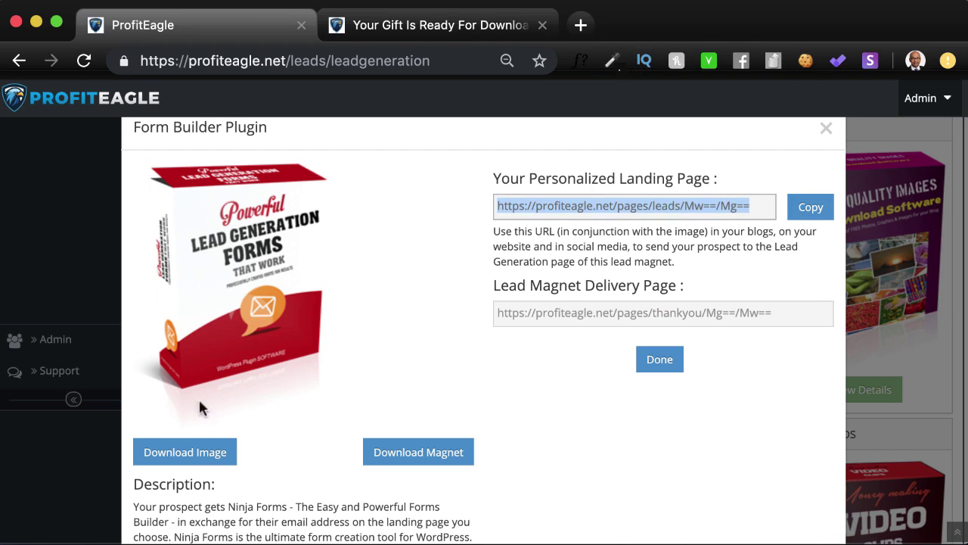
left_click(826, 129)
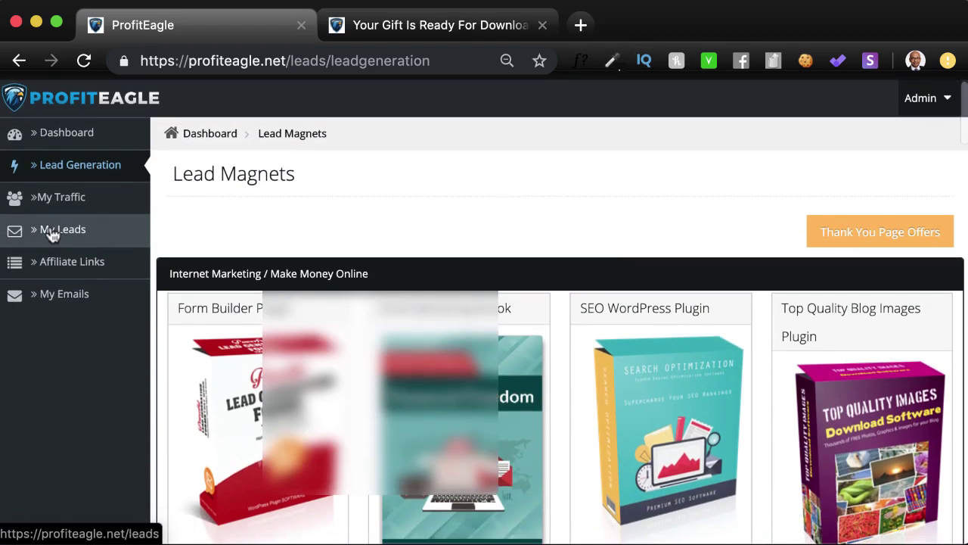
Open My Leads, glance at the Dashboard, then return and scroll through the 3 captured leads.
left_click(50, 231)
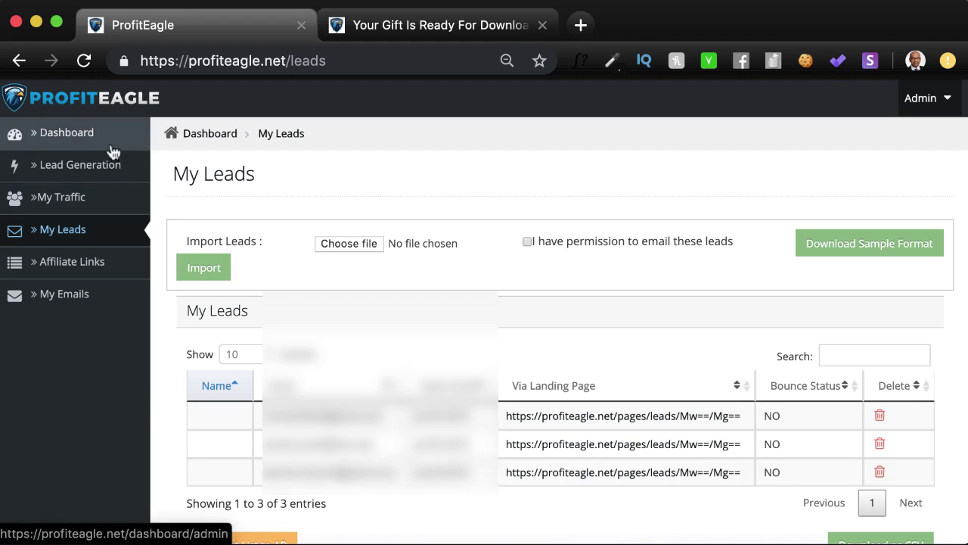
left_click(59, 134)
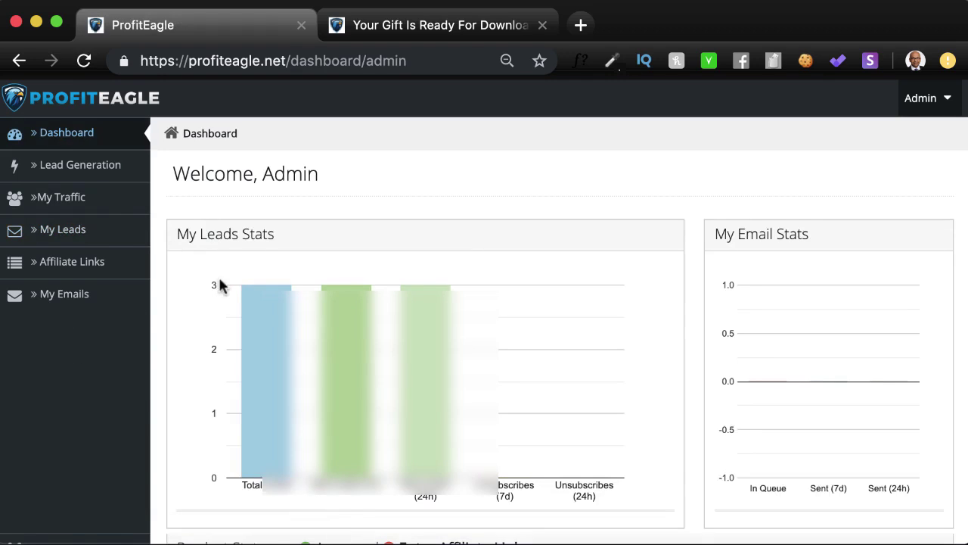
left_click(112, 230)
scroll(433, 368, "down", 2)
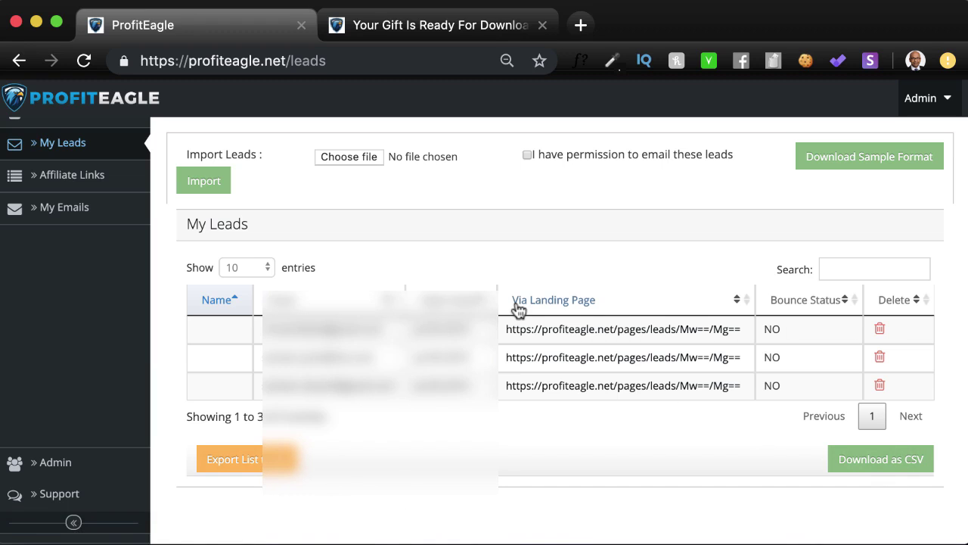
scroll(518, 308, "up", 2)
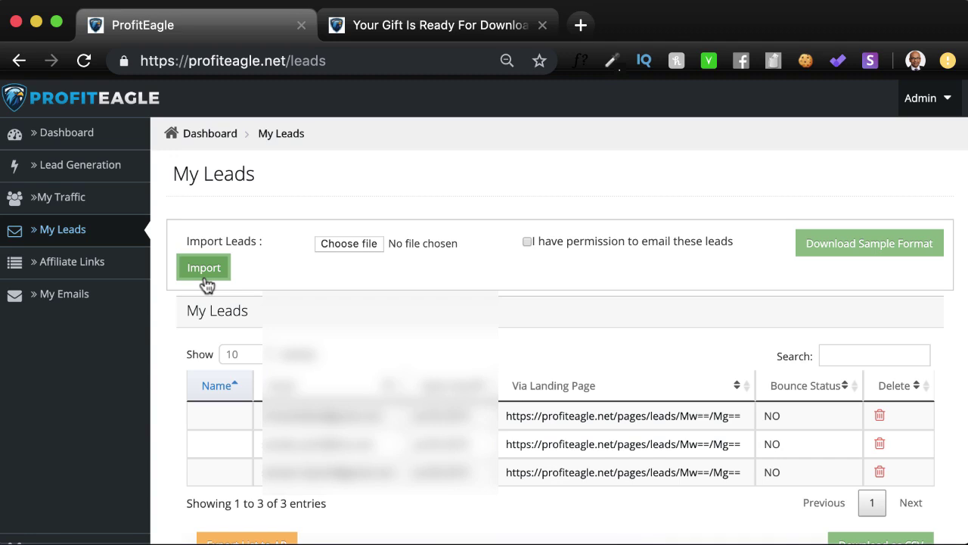
Open Affiliate Links and scroll through products like WP FreshStart 5, Profit DOJO and Traffic Rebirth.
left_click(71, 270)
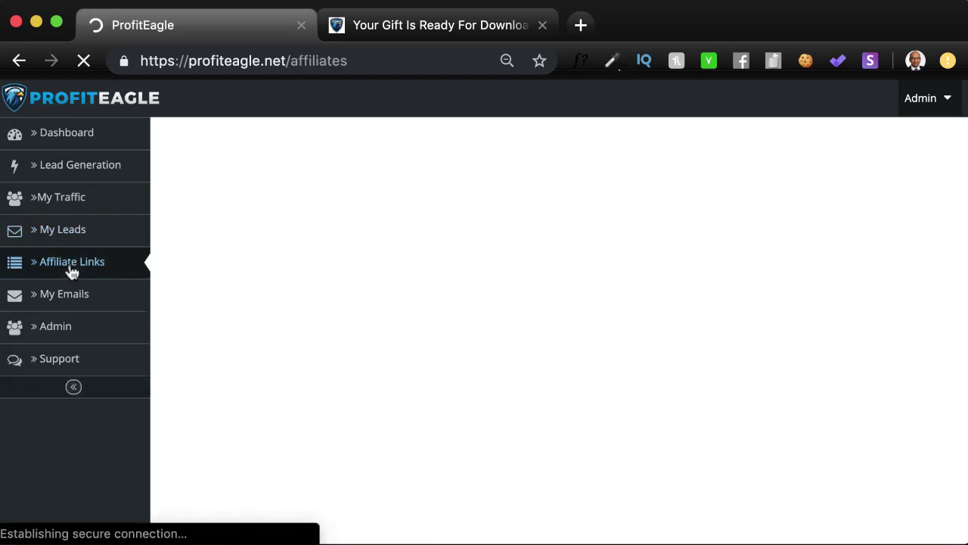
scroll(174, 326, "down", 15)
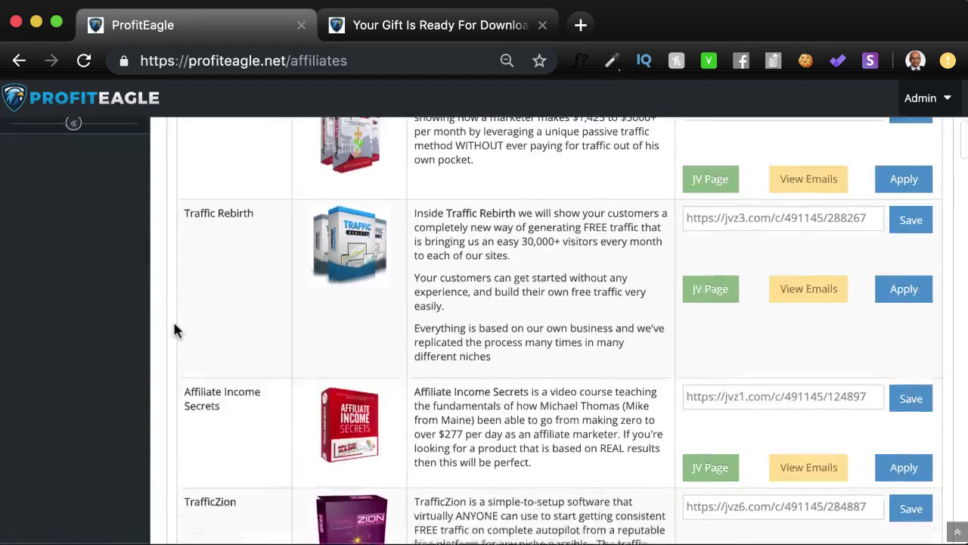
scroll(174, 329, "up", 15)
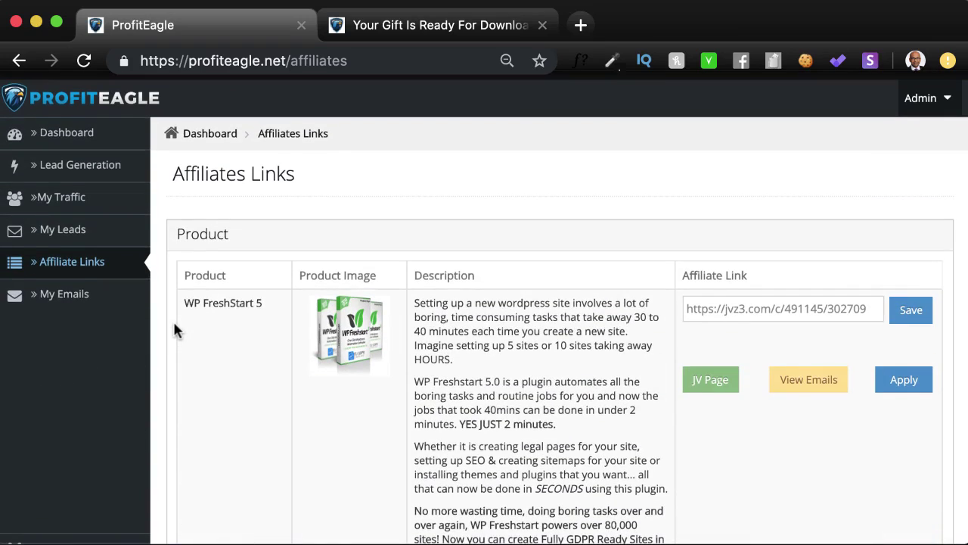
scroll(174, 330, "down", 2)
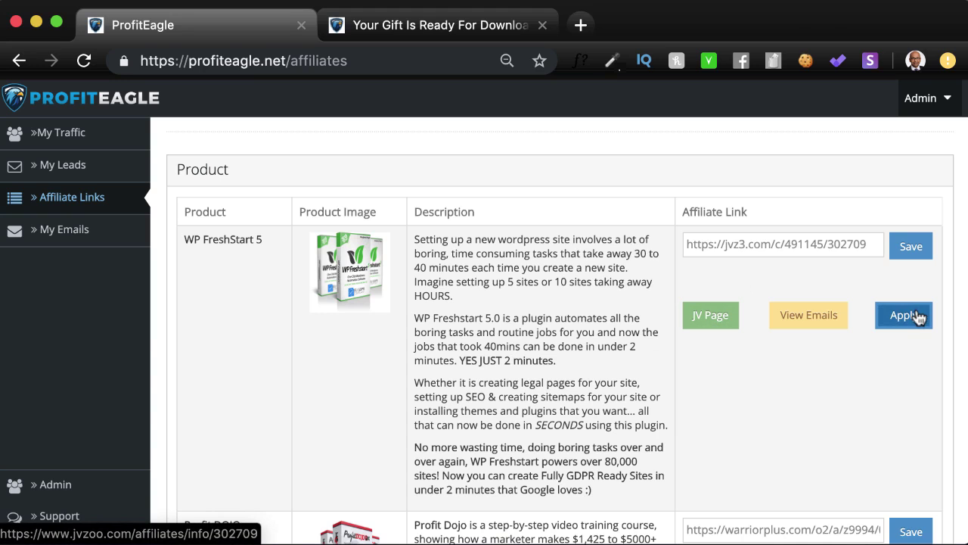
Open WP FreshStart 5's JVZoo affiliate page ($27.00, 50% commission), then return to ProfitEagle's Affiliates Links list.
left_click(719, 315)
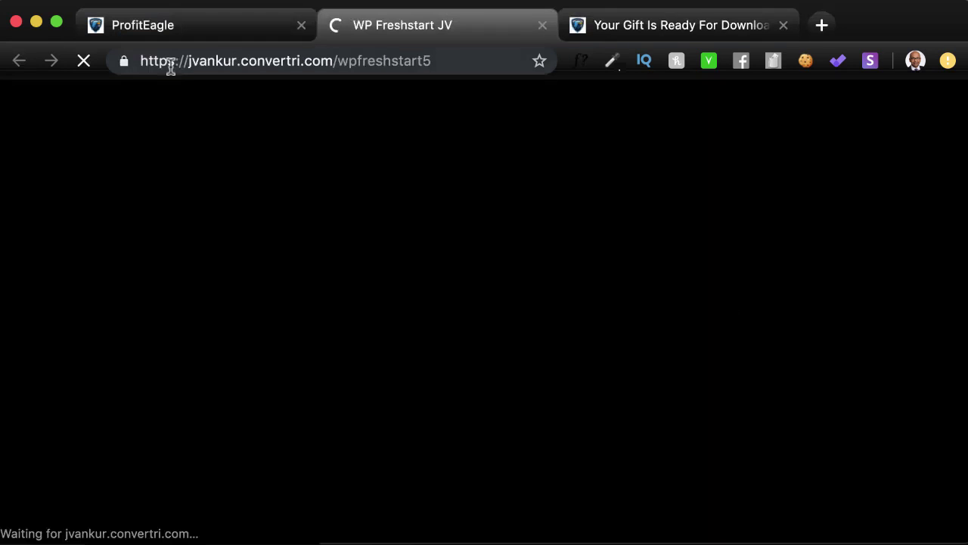
left_click(296, 26)
key("ctrl+Tab")
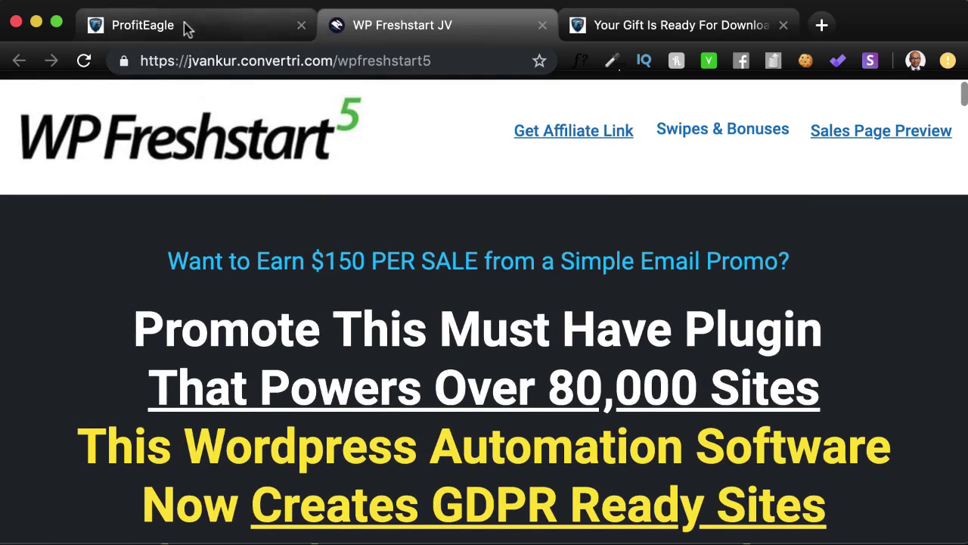
left_click(184, 26)
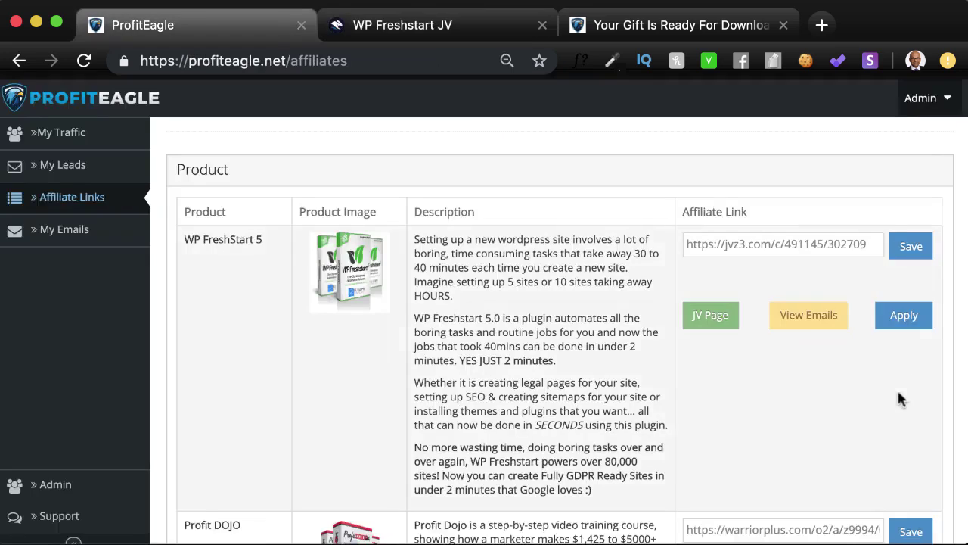
left_click(907, 323)
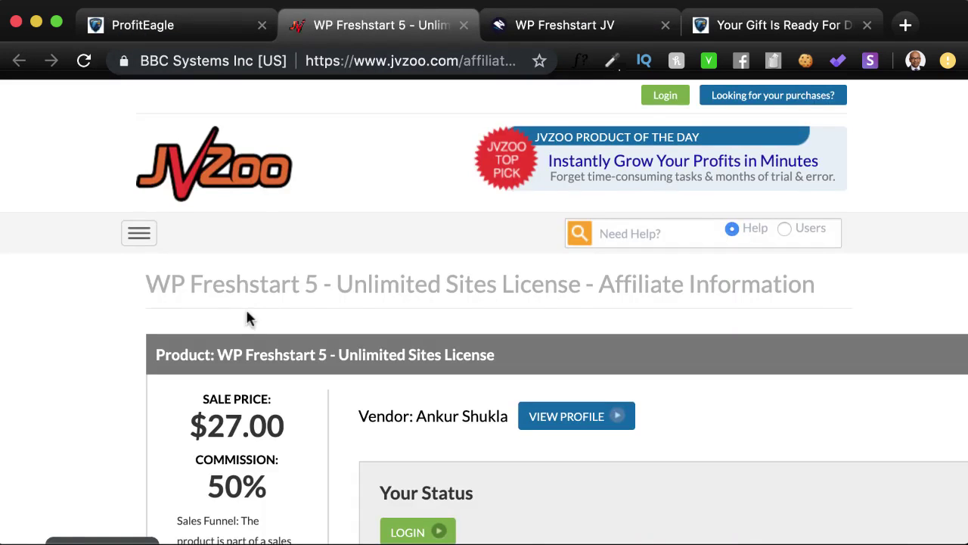
left_click(163, 29)
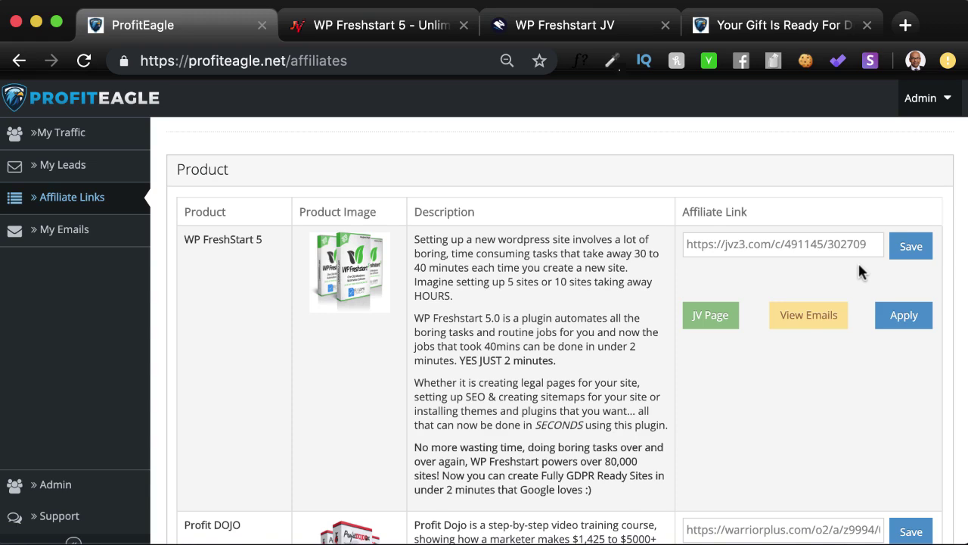
View WP FreshStart 5's prewritten emails, reading the GDPR-ready subject and swipe message with affiliate link.
left_click(809, 315)
scroll(773, 406, "down", 2)
scroll(772, 406, "down", 1)
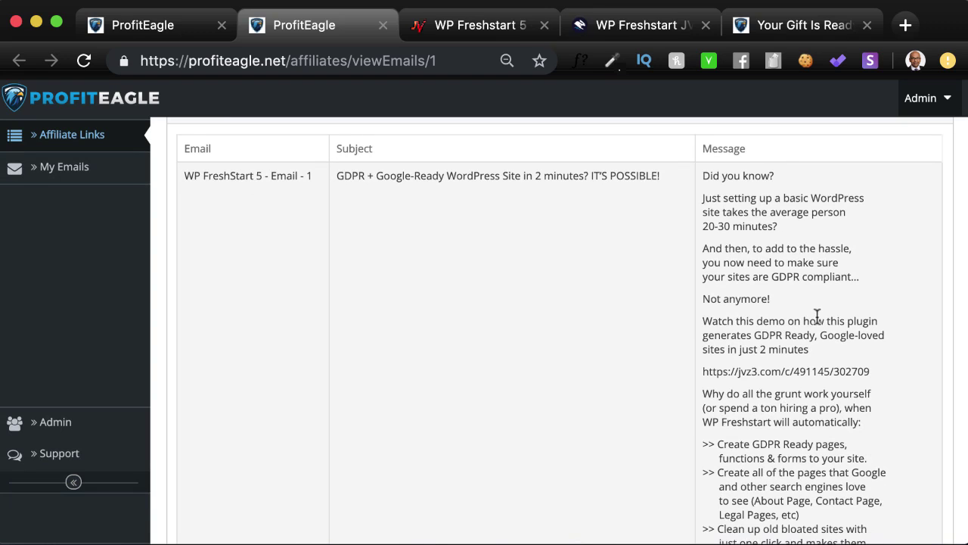
scroll(816, 315, "down", 2)
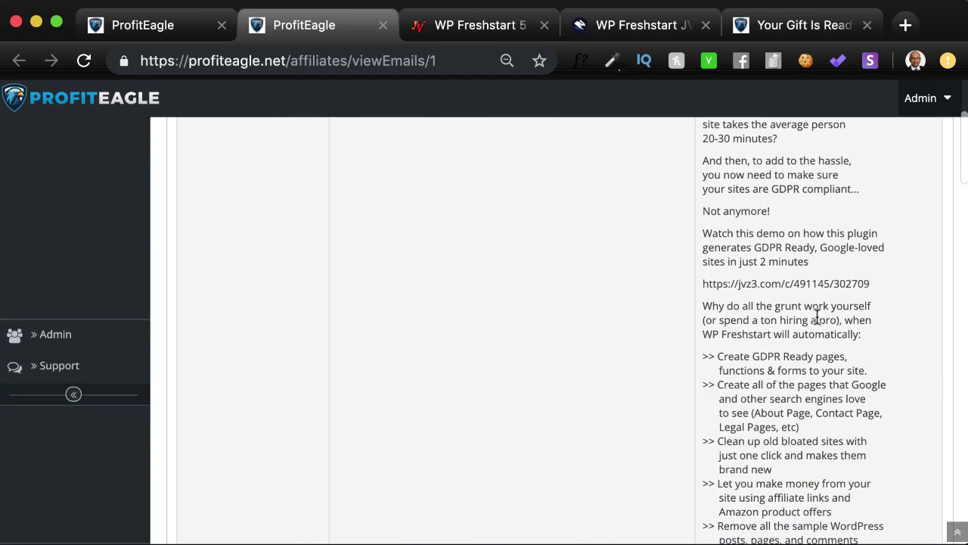
scroll(817, 315, "down", 5)
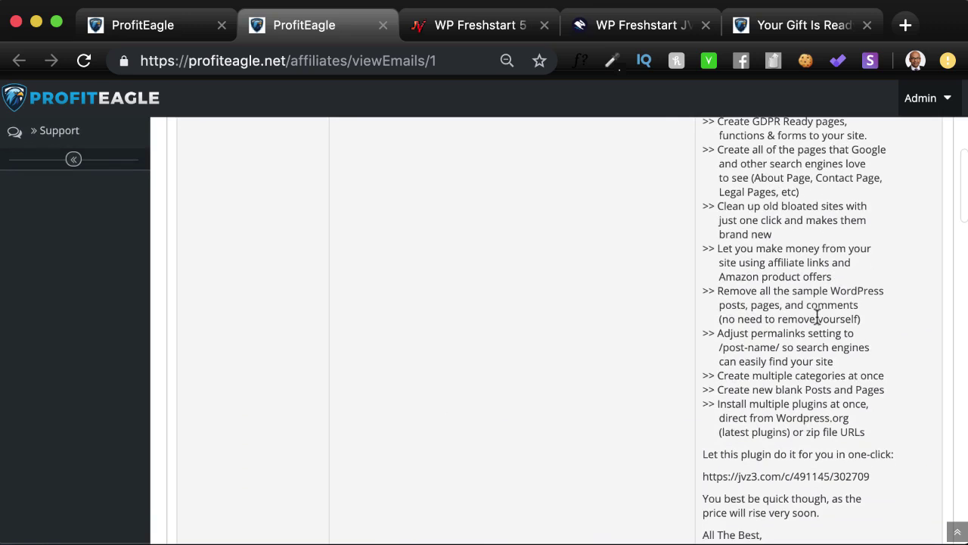
scroll(816, 317, "up", 6)
scroll(808, 371, "up", 2)
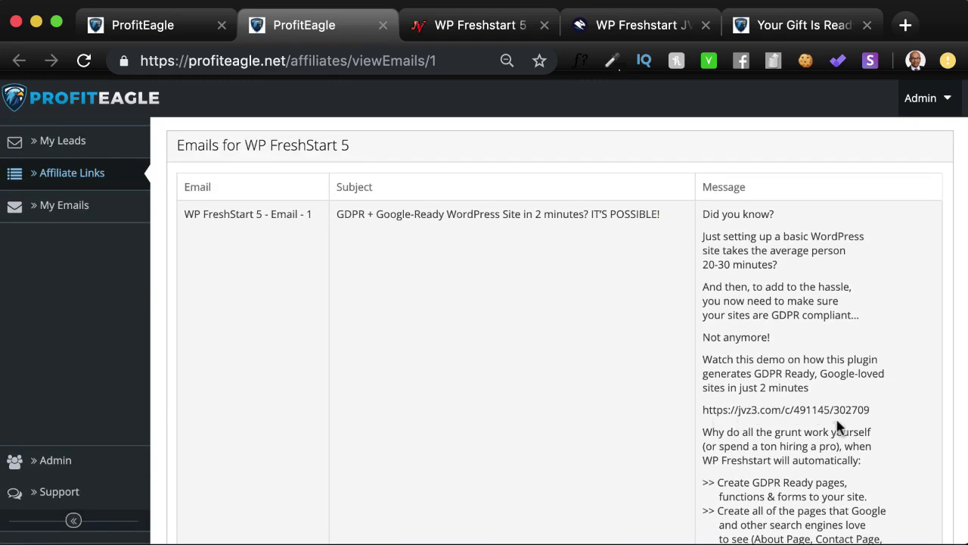
scroll(840, 428, "down", 1)
scroll(839, 427, "down", 9)
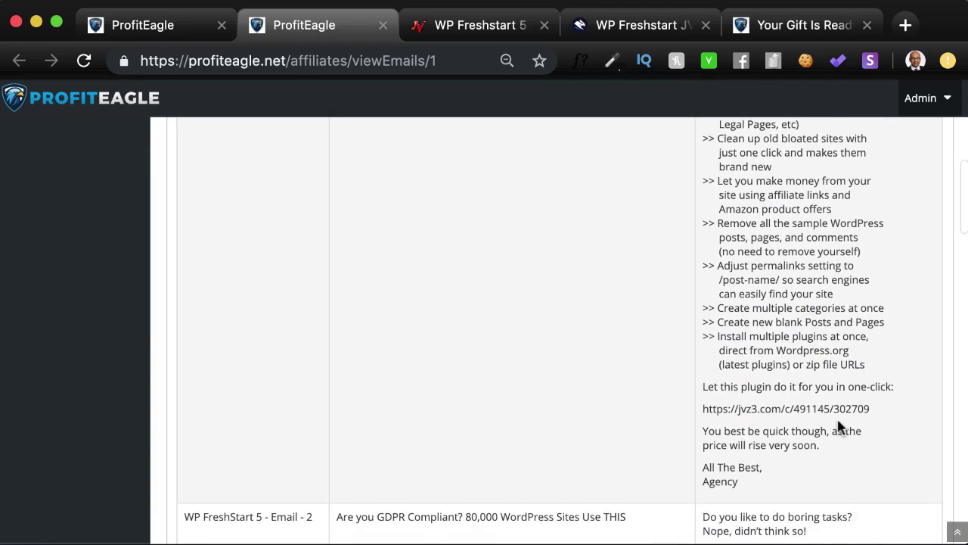
scroll(849, 411, "down", 11)
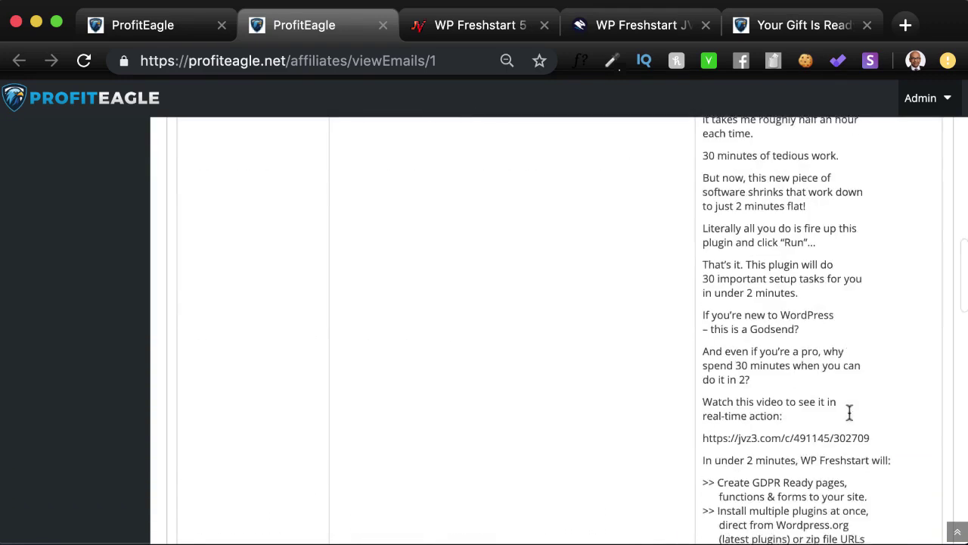
scroll(849, 412, "up", 9)
scroll(849, 413, "down", 8)
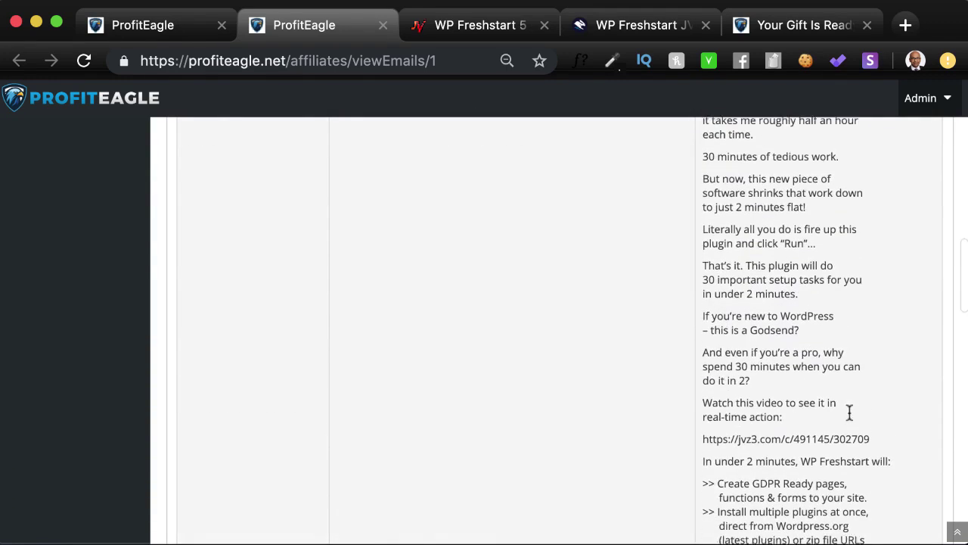
scroll(849, 418, "up", 15)
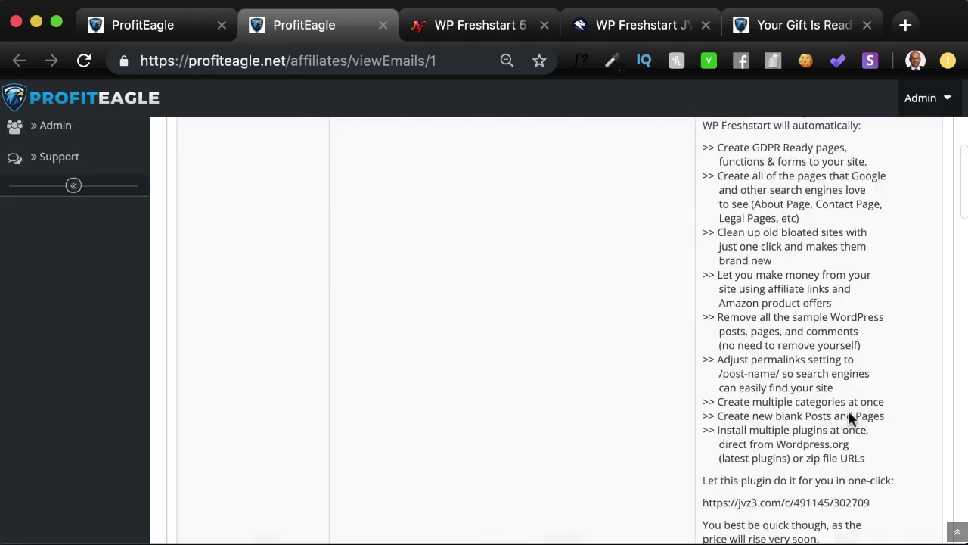
scroll(851, 418, "up", 1)
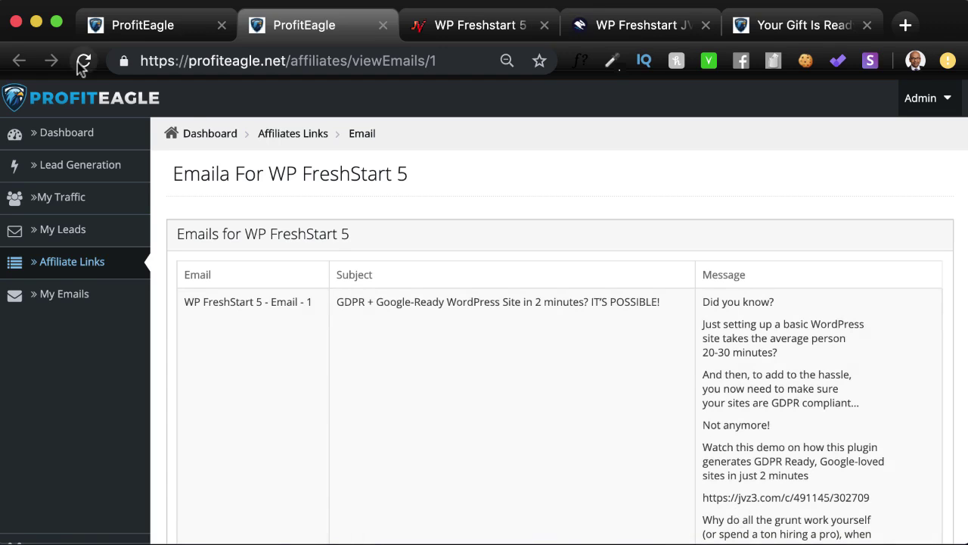
On My Emails, set Promo 1 to TrafficZion and Promo 2 to Video Marketing Blaster, save, and download TrafficZion's emails.
left_click(123, 27)
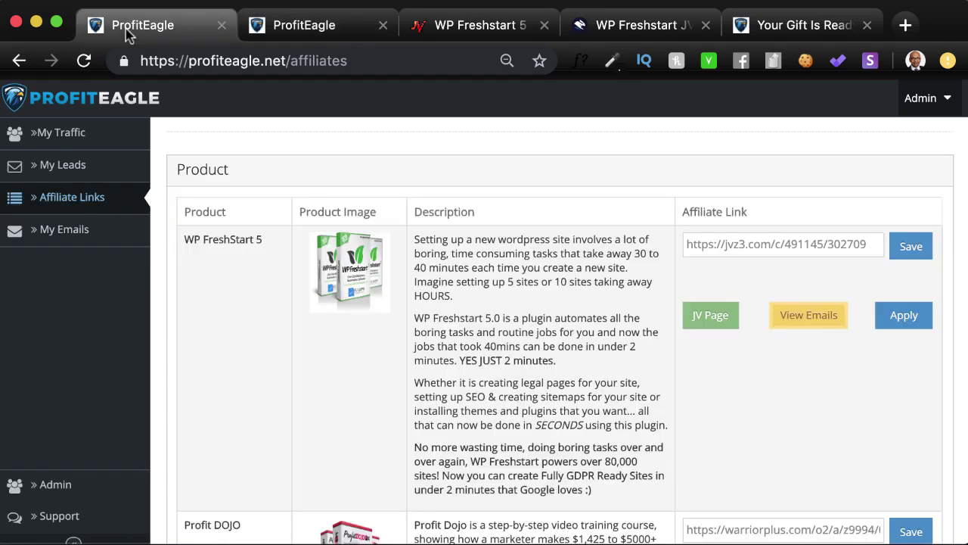
left_click(63, 240)
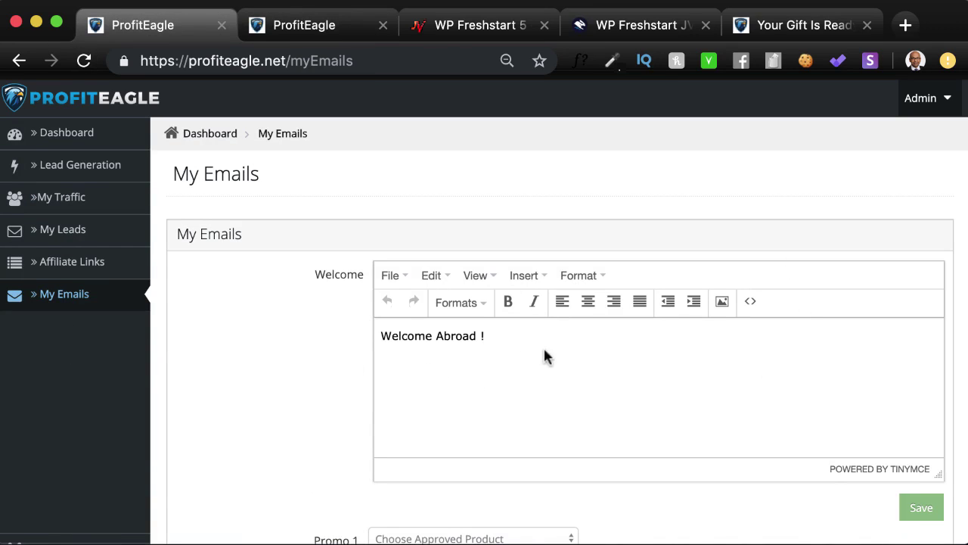
scroll(544, 350, "down", 4)
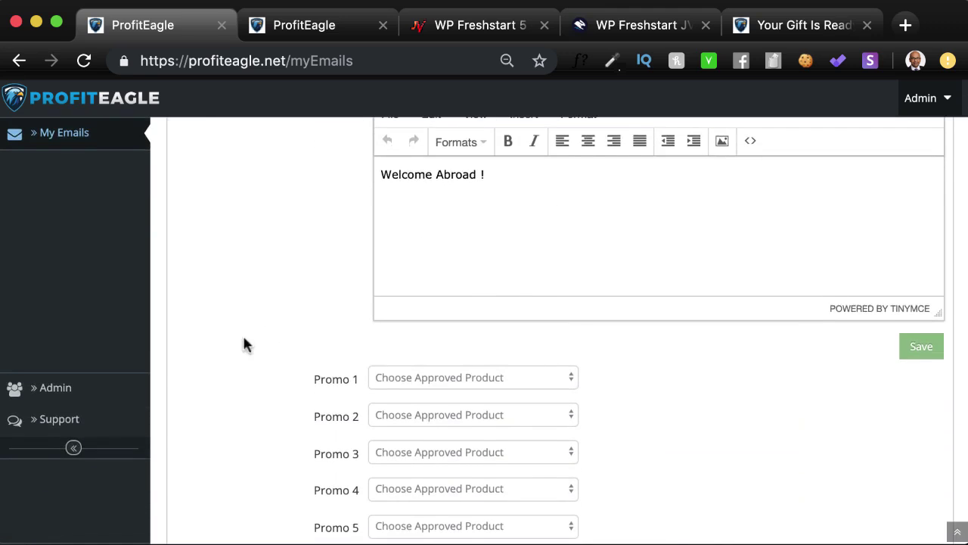
scroll(244, 344, "down", 2)
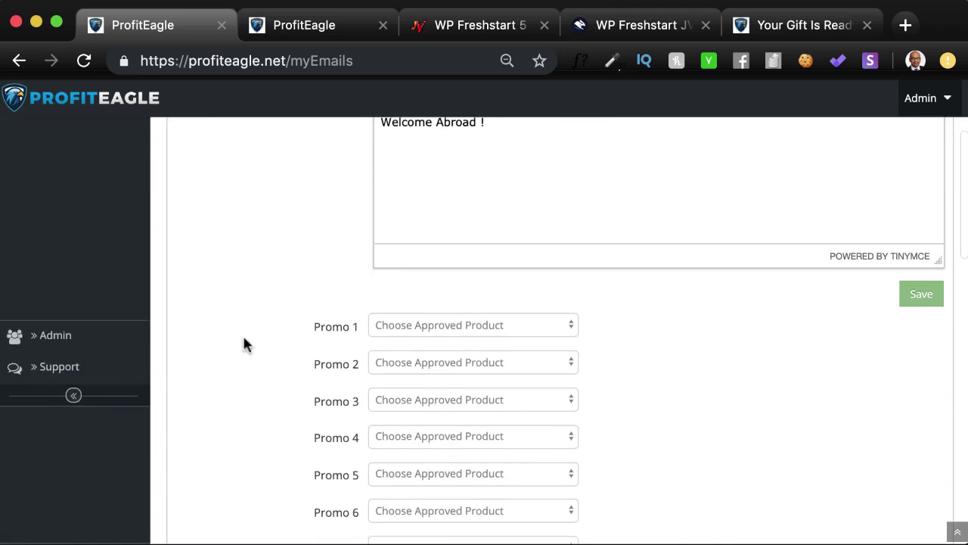
left_click(444, 326)
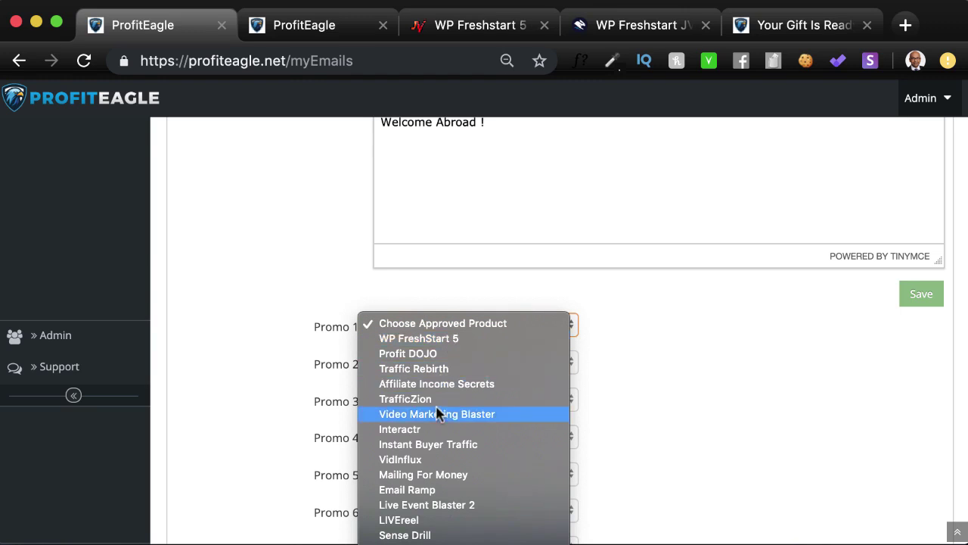
key("Escape")
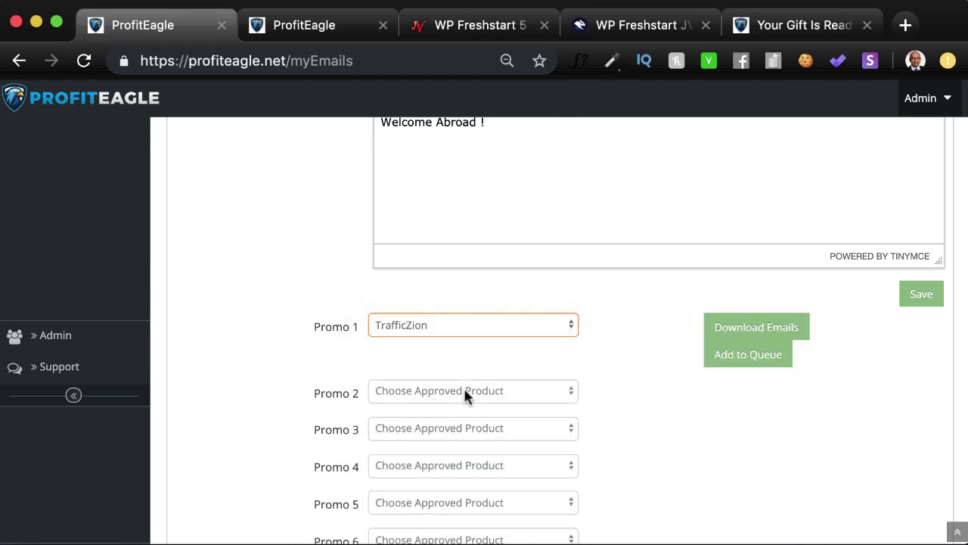
left_click(466, 393)
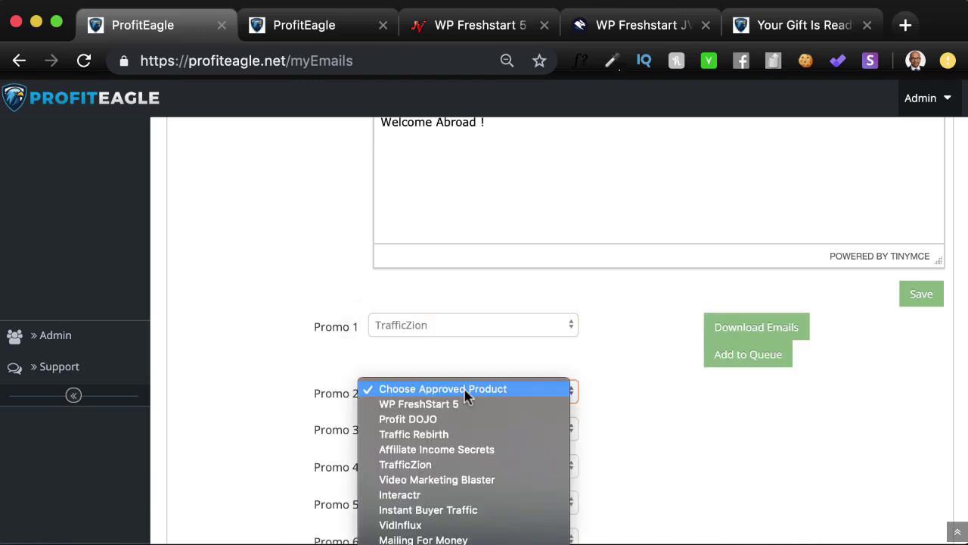
left_click(459, 479)
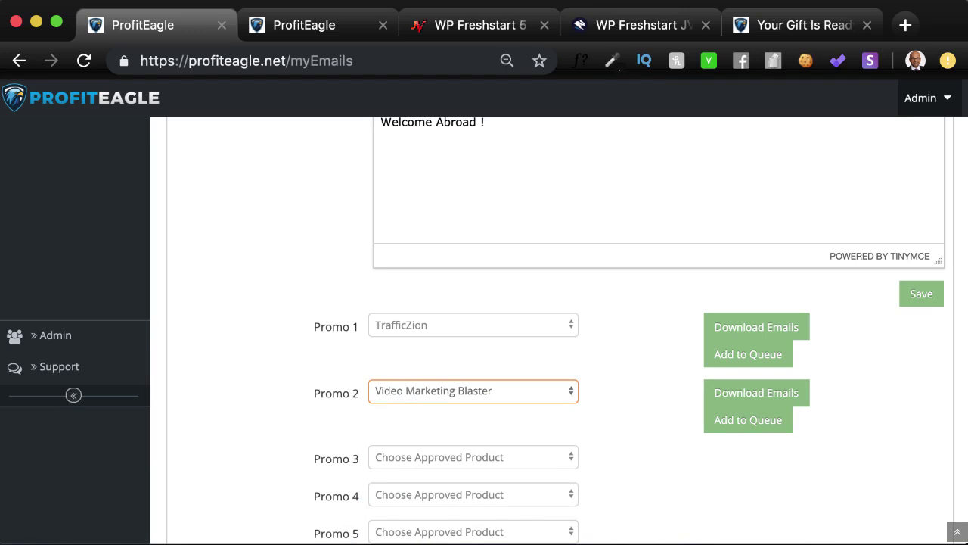
left_click(924, 305)
left_click(721, 324)
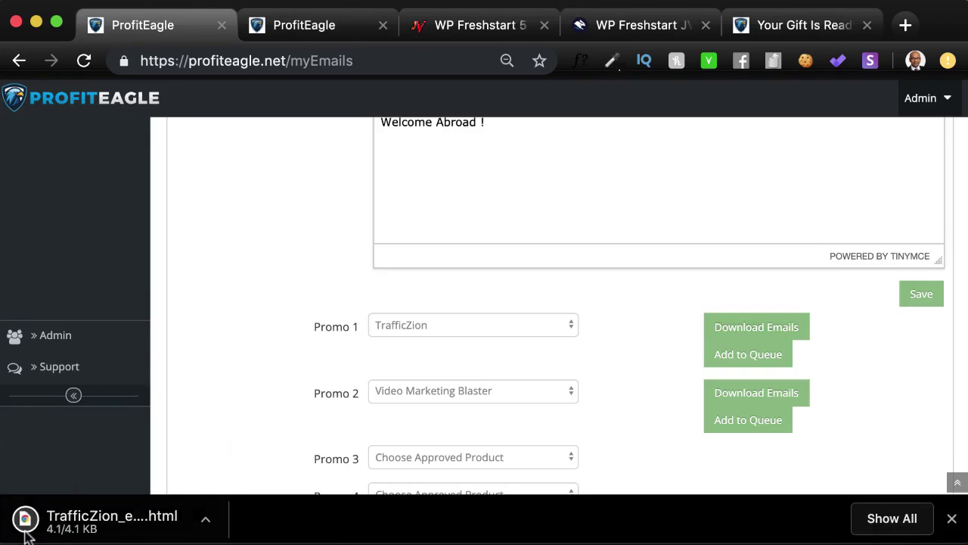
Open the downloaded TrafficZion_email_list.html and read Email 1's swipe copy with the affiliate link.
left_click(143, 523)
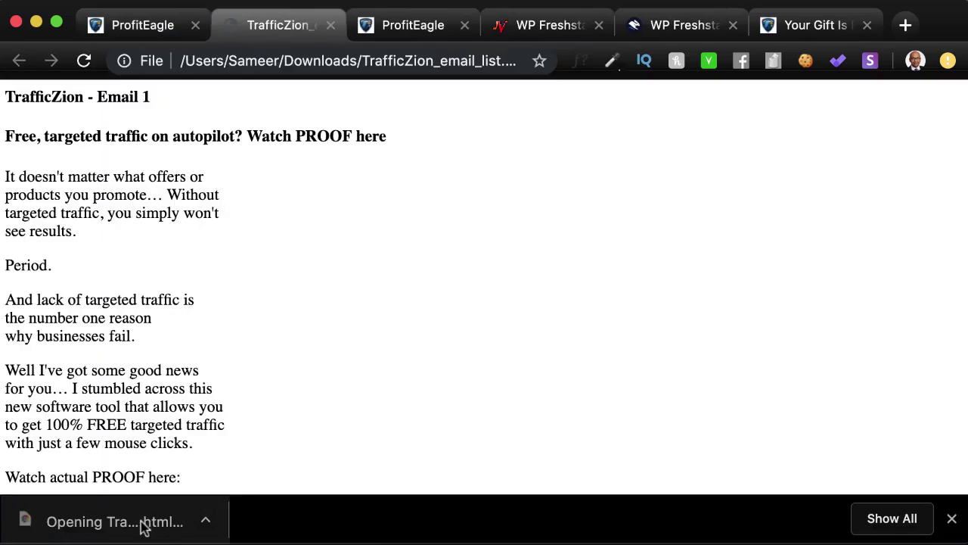
scroll(335, 408, "down", 10)
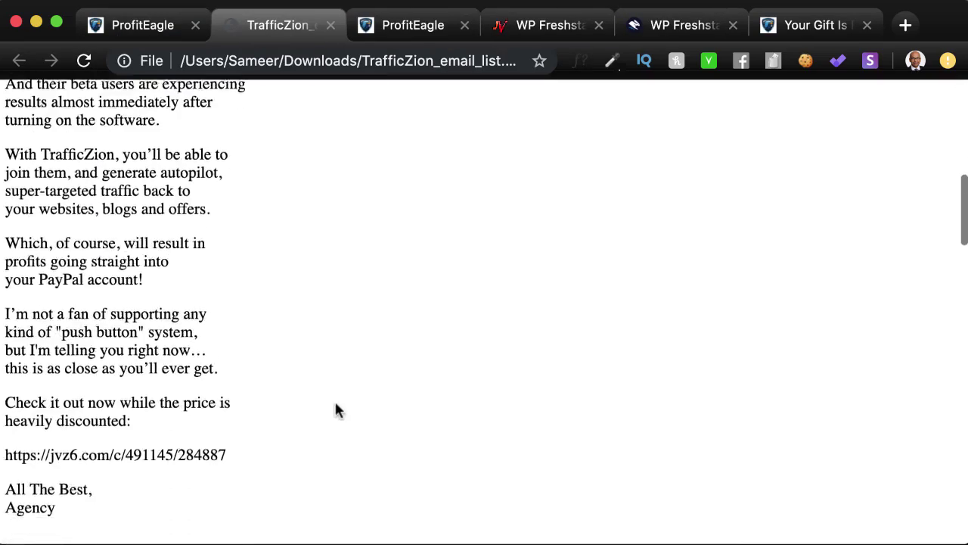
scroll(337, 409, "down", 20)
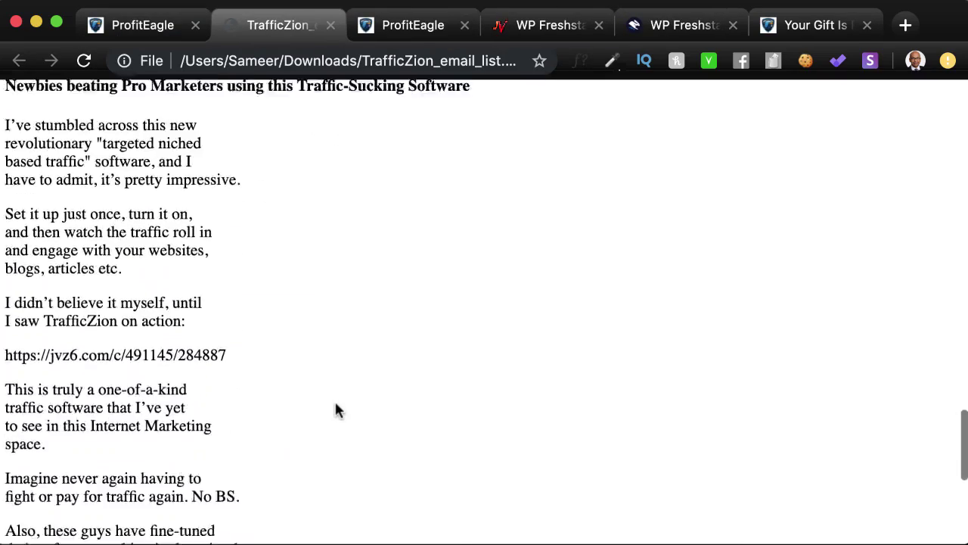
scroll(337, 410, "down", 5)
scroll(336, 410, "up", 20)
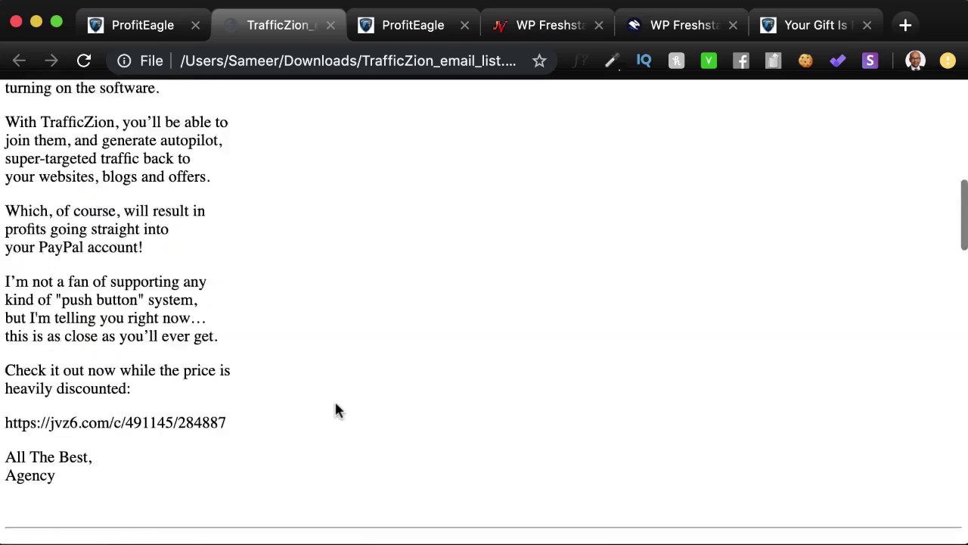
Check the Dashboard's lead and email stats, then open Lead Generation to list Form Builder Plugin and Email Marketing Ebook.
left_click(142, 27)
scroll(177, 344, "up", 5)
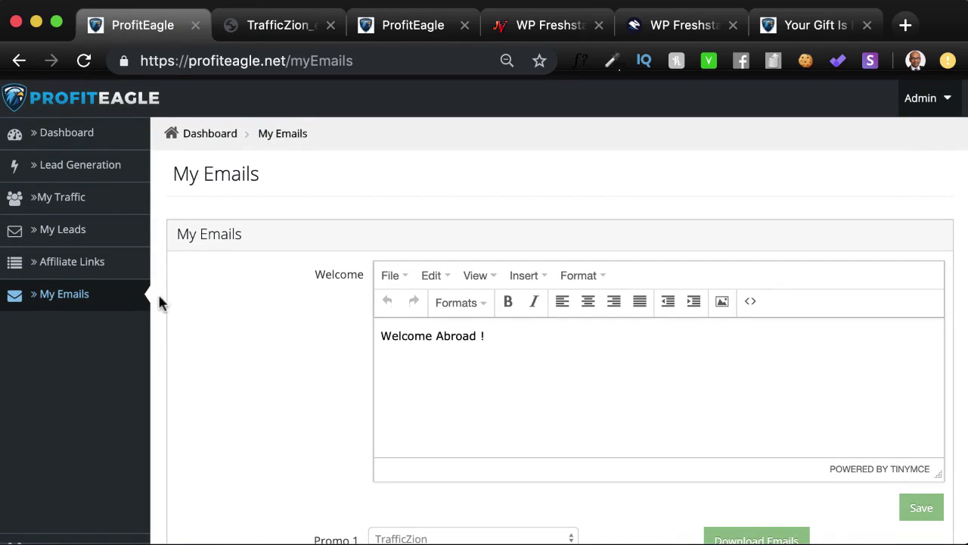
left_click(58, 134)
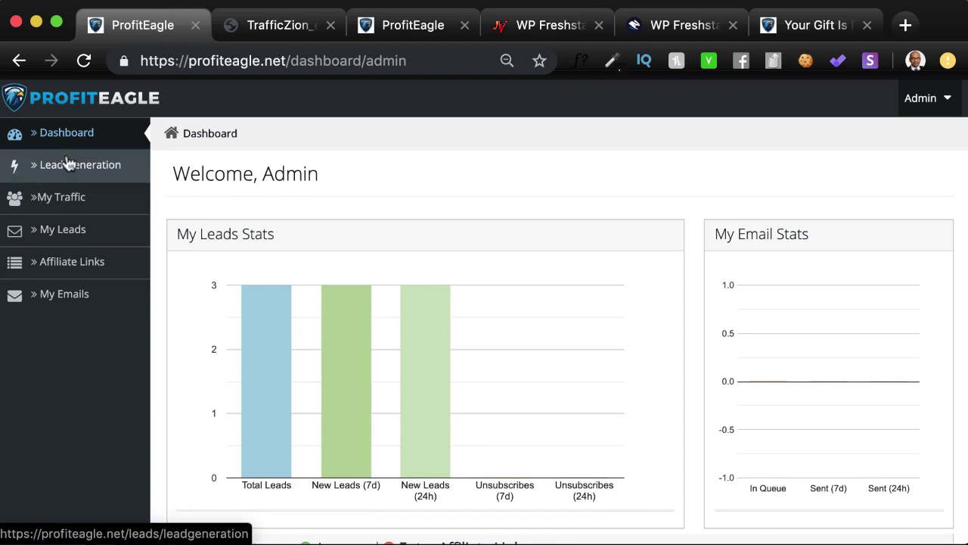
left_click(67, 164)
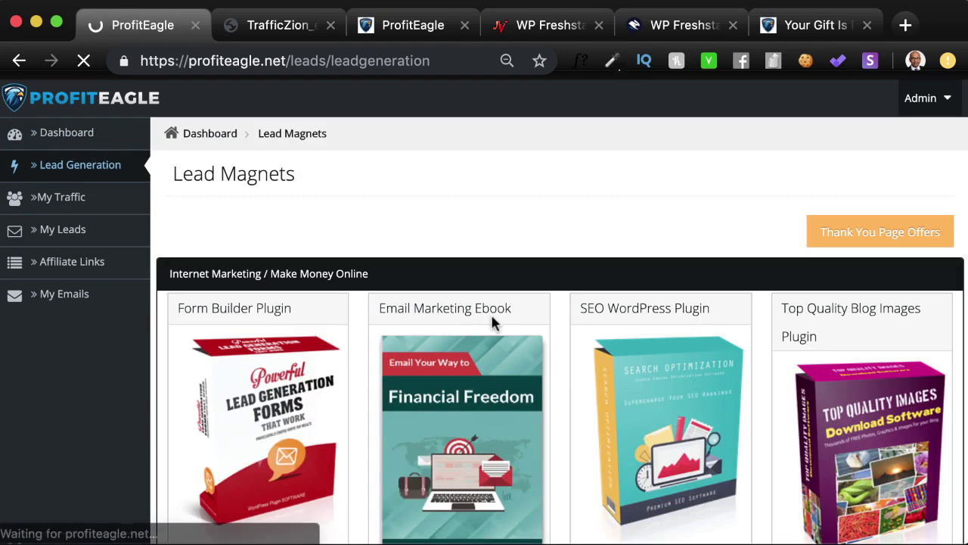